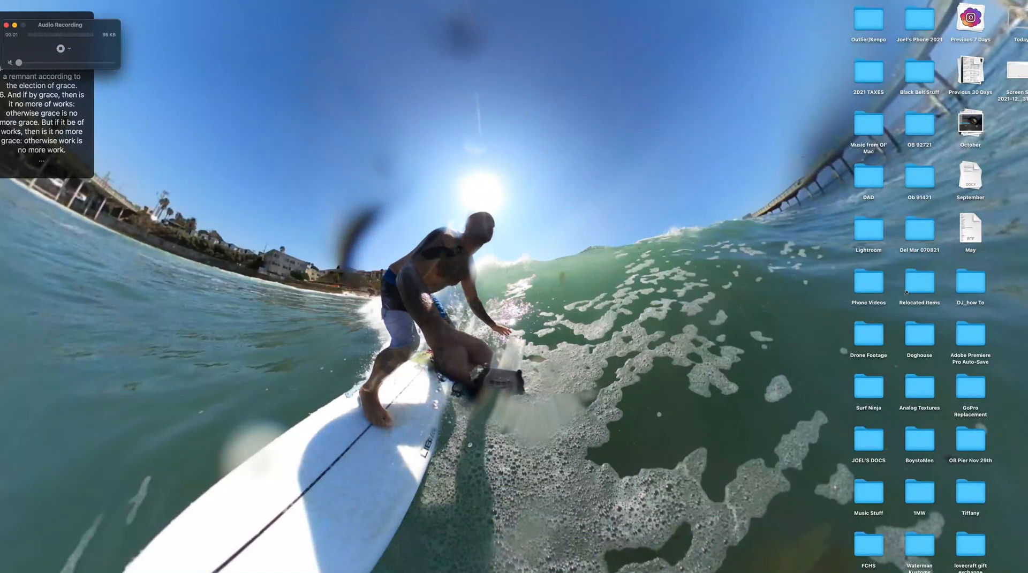
# Open Logic Pro and create a new project from the Live Loops template
pyautogui.moveTo(685, 571)
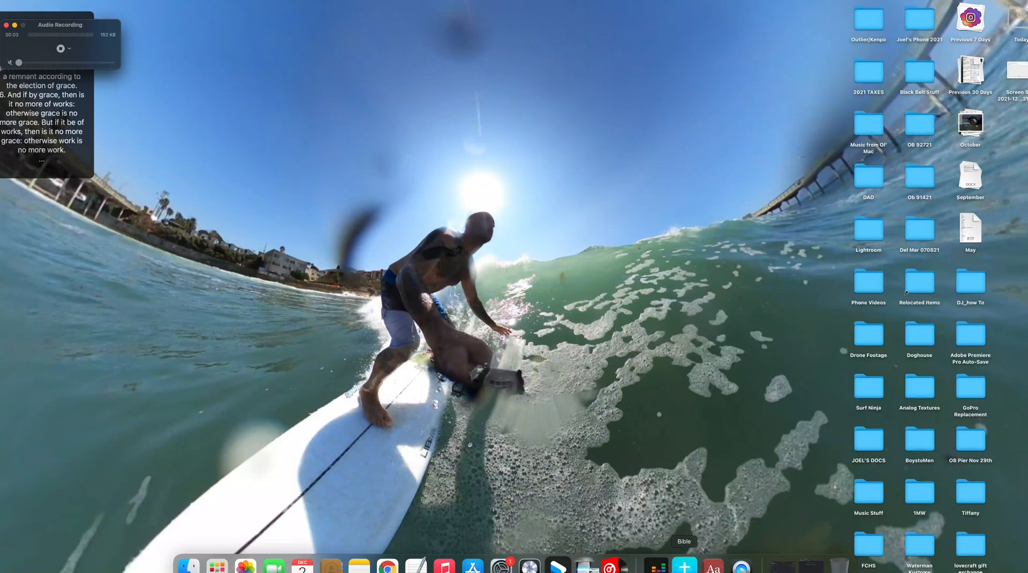
pyautogui.click(538, 566)
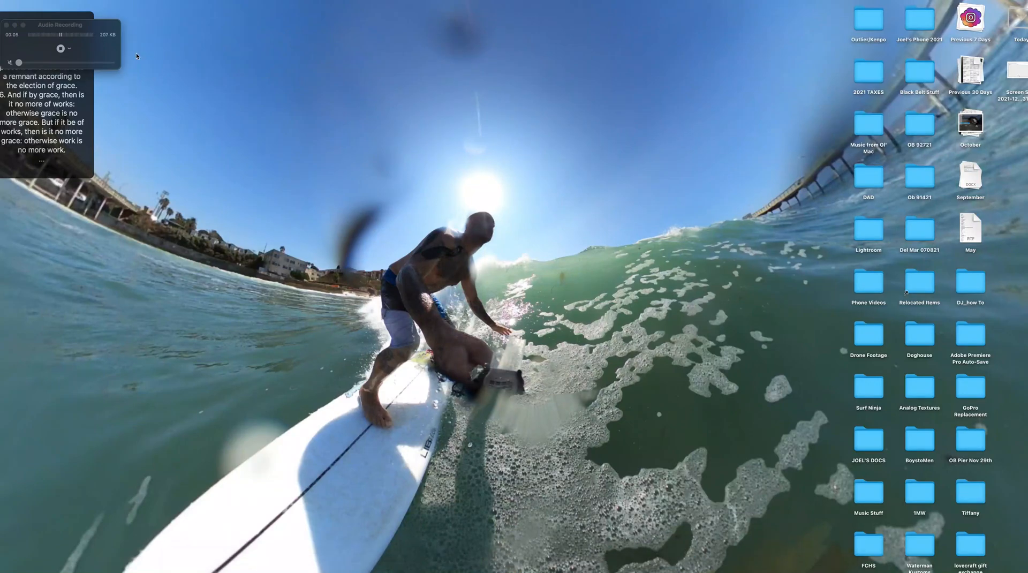
pyautogui.click(39, 0)
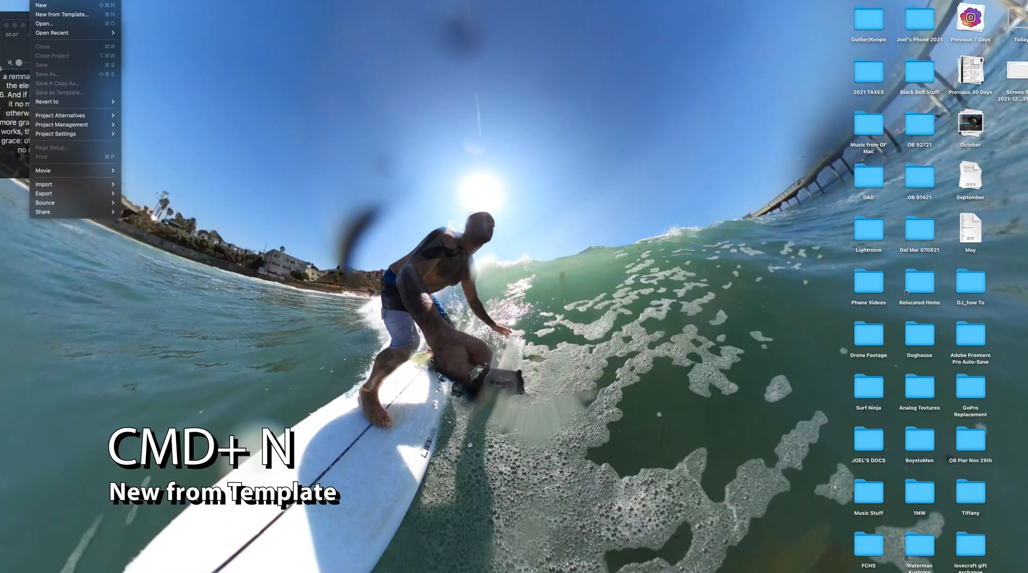
pyautogui.click(61, 15)
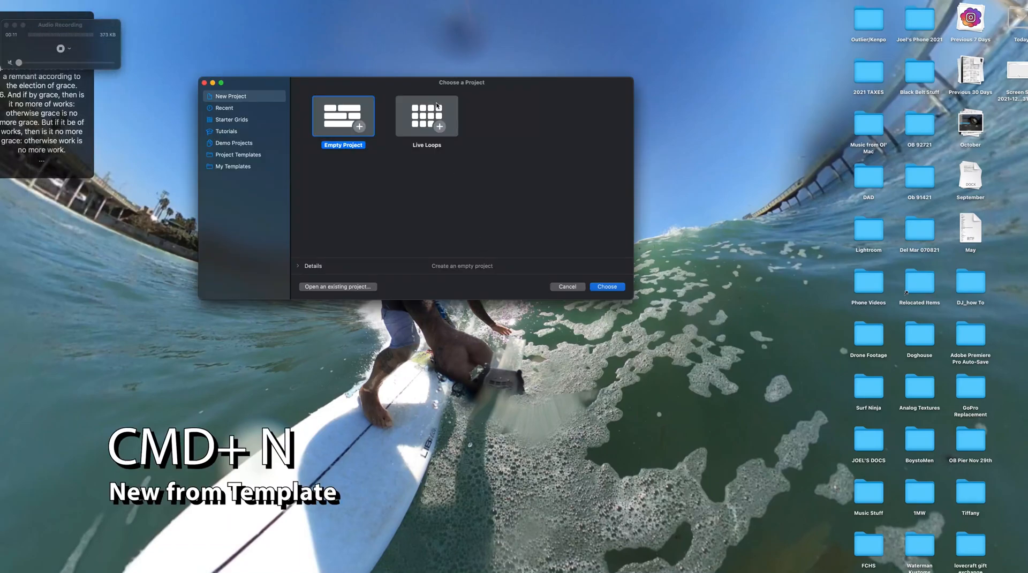
pyautogui.click(606, 287)
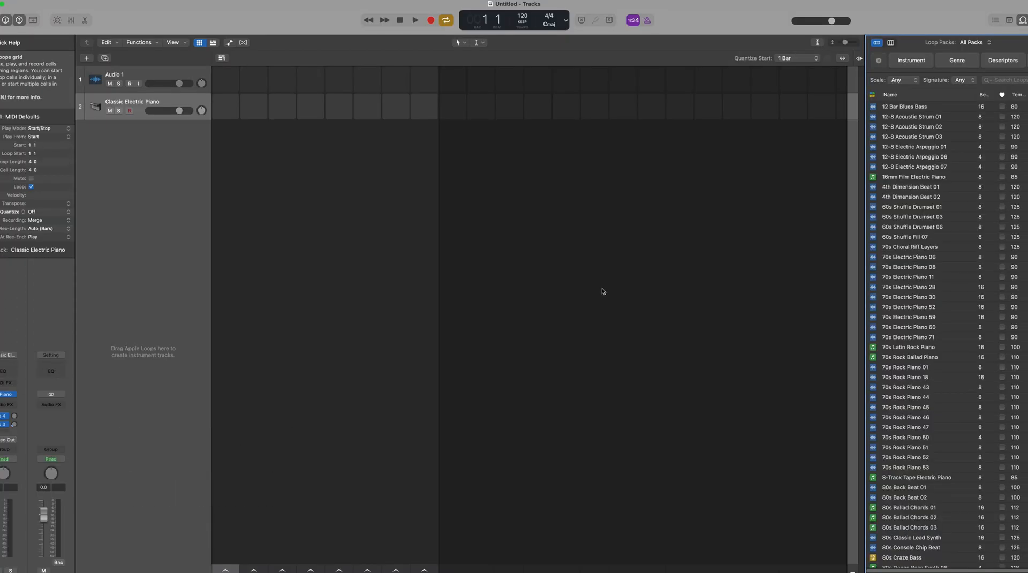
# Show the Tracks timeline beside the Live Loops grid with the Loop Browser open
pyautogui.click(1009, 20)
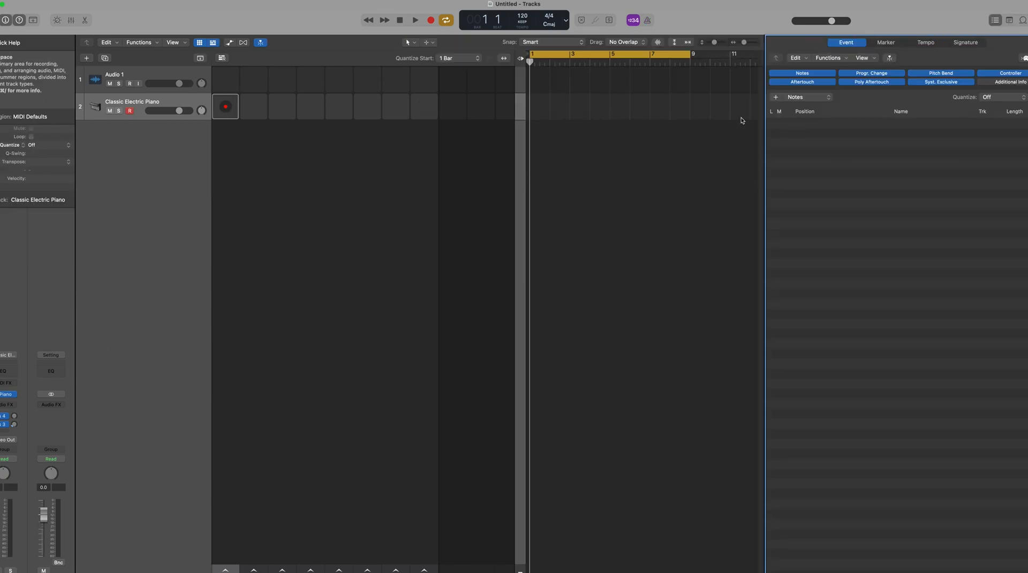
pyautogui.click(1011, 21)
pyautogui.click(1021, 21)
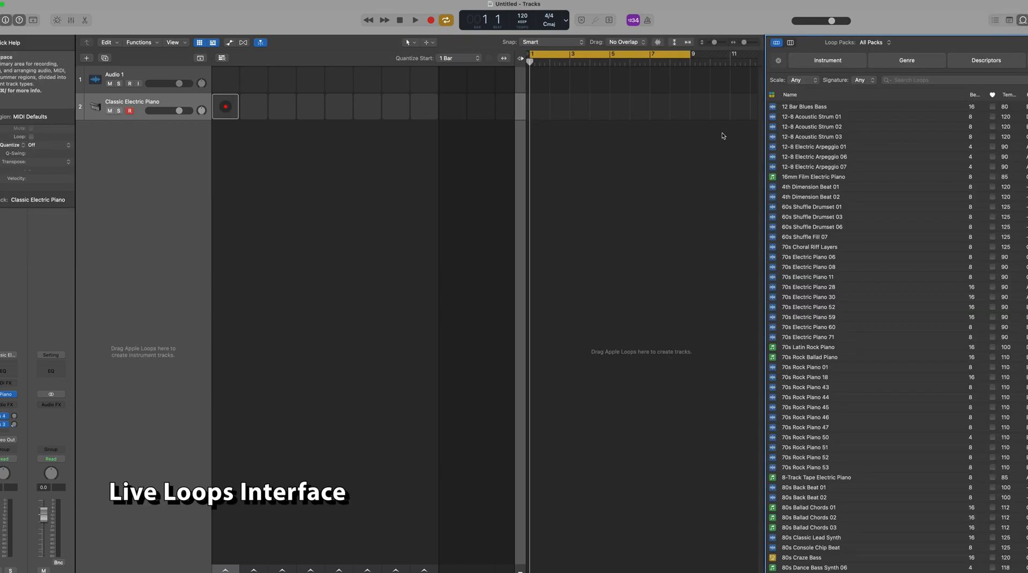
# Audition the 12 Bar Blues Bass loop and browse the name-sorted loop list through to its end
pyautogui.click(773, 108)
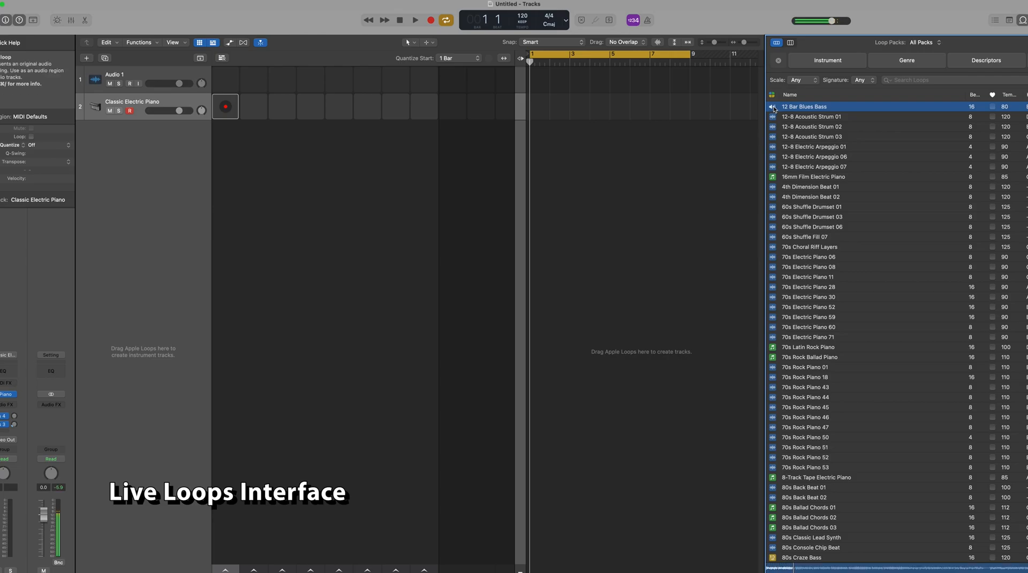
pyautogui.click(773, 107)
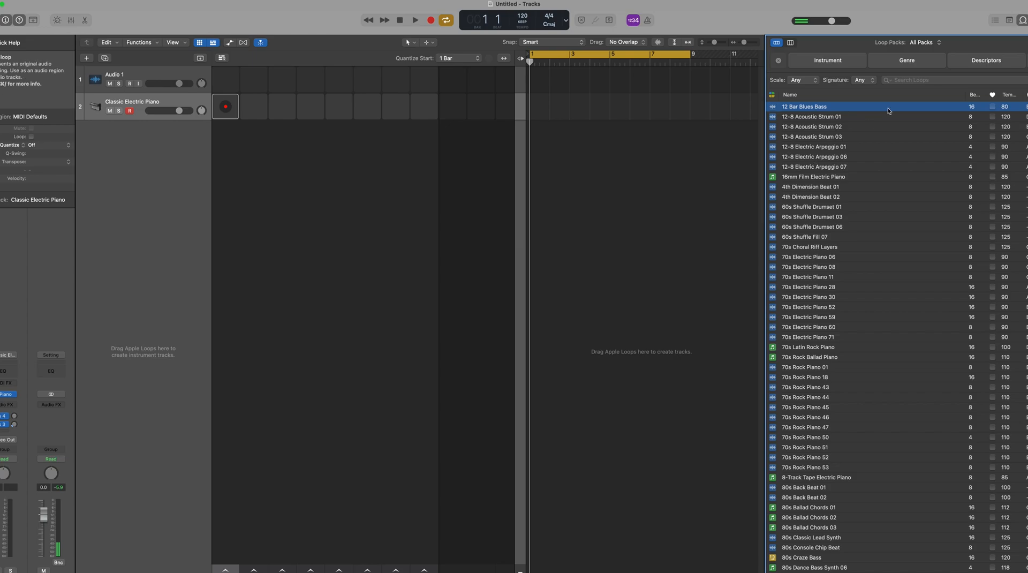
pyautogui.click(791, 94)
pyautogui.scroll(-20, 794, 318)
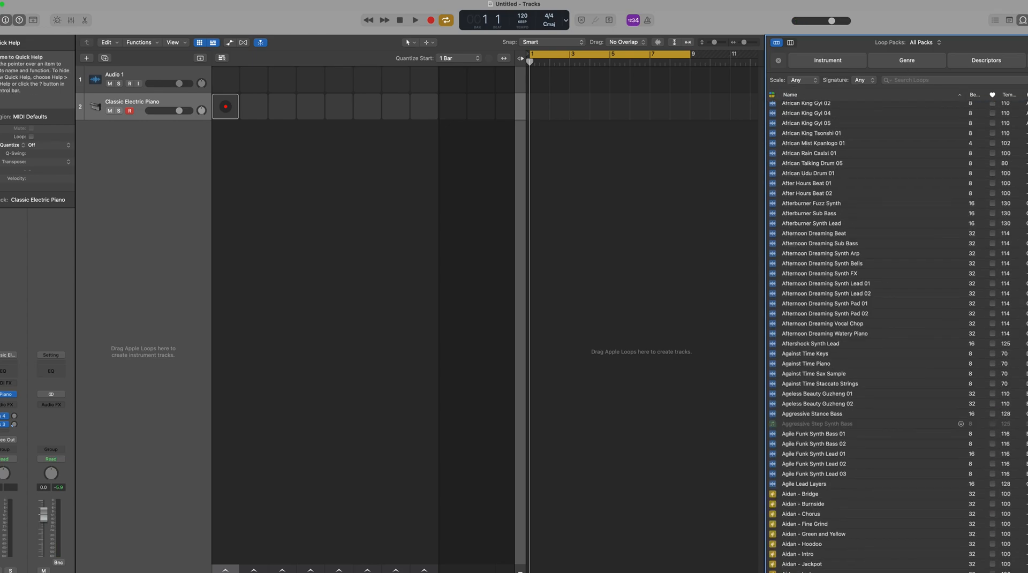
pyautogui.moveTo(1027, 7); pyautogui.dragTo(1023, 7)
pyautogui.moveTo(1023, 113); pyautogui.dragTo(1023, 570)
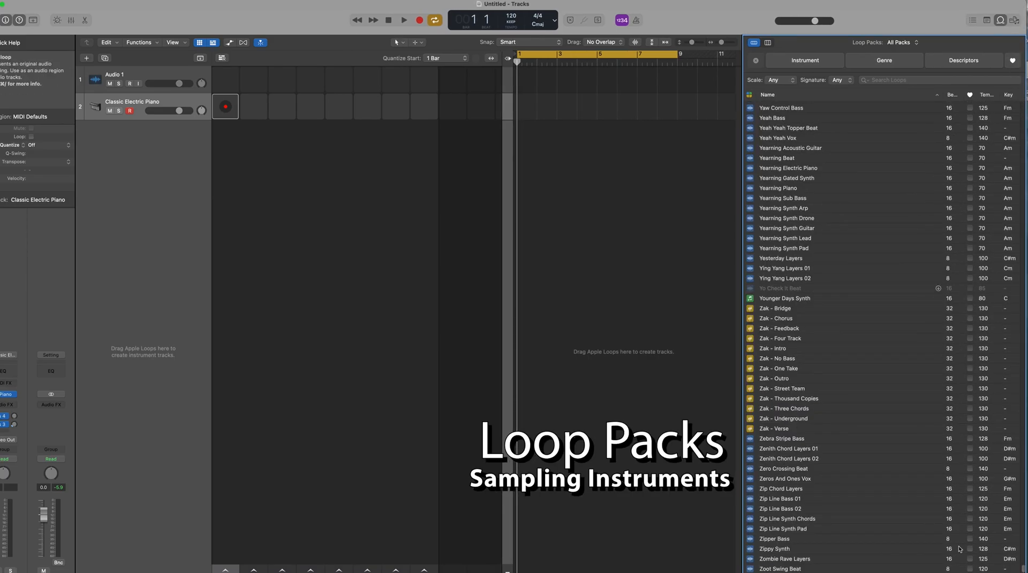
# Place the Zip Chord Layers loop in the first cell of a new Live Loops track and play the cell
pyautogui.click(749, 490)
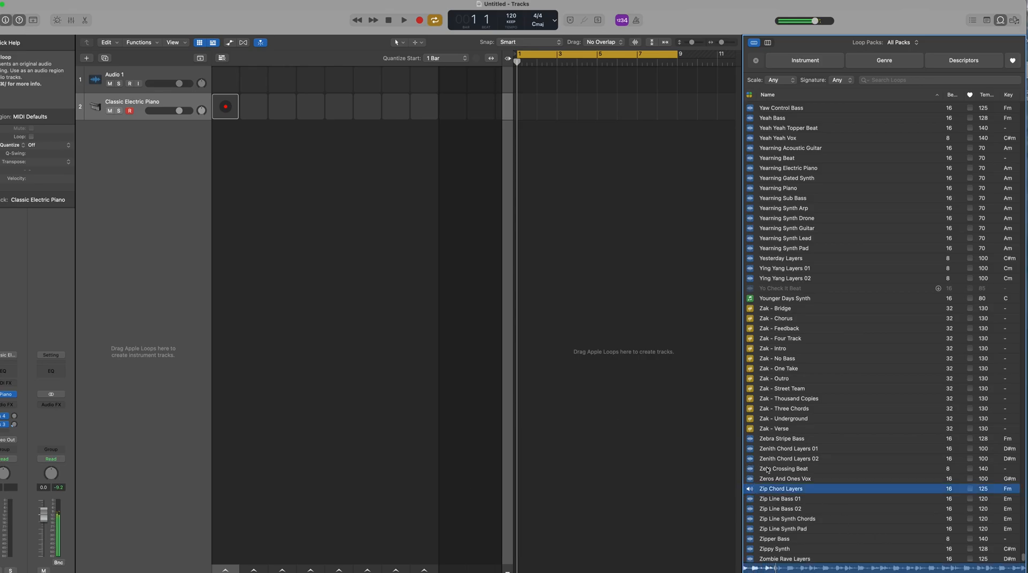
pyautogui.moveTo(749, 489); pyautogui.dragTo(225, 138)
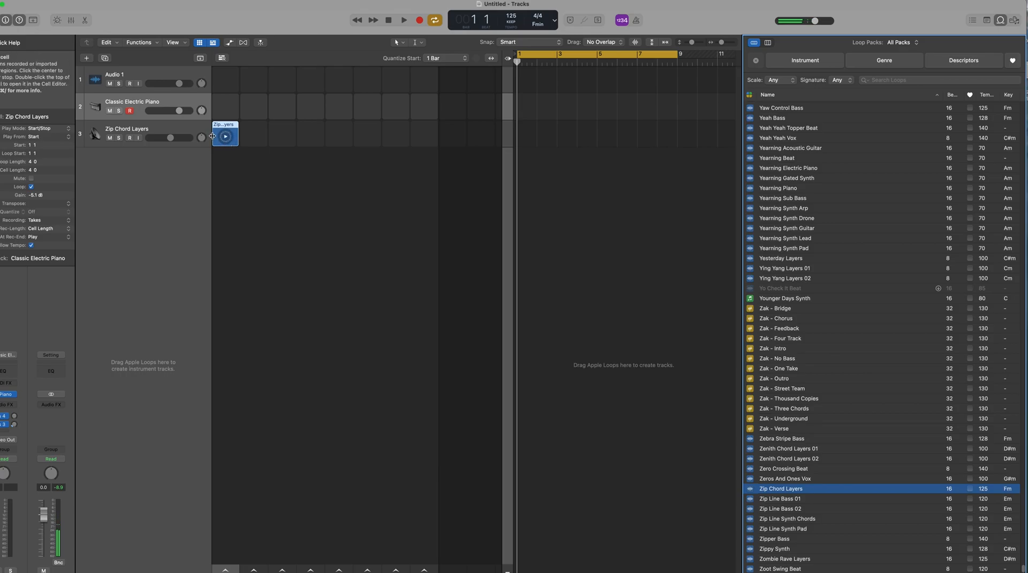
pyautogui.click(225, 138)
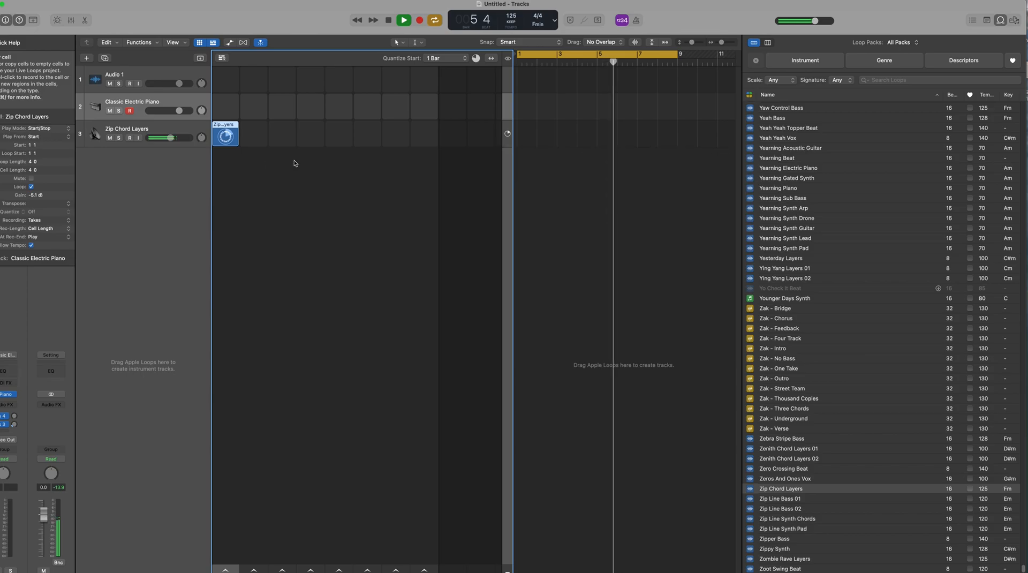
pyautogui.click(227, 137)
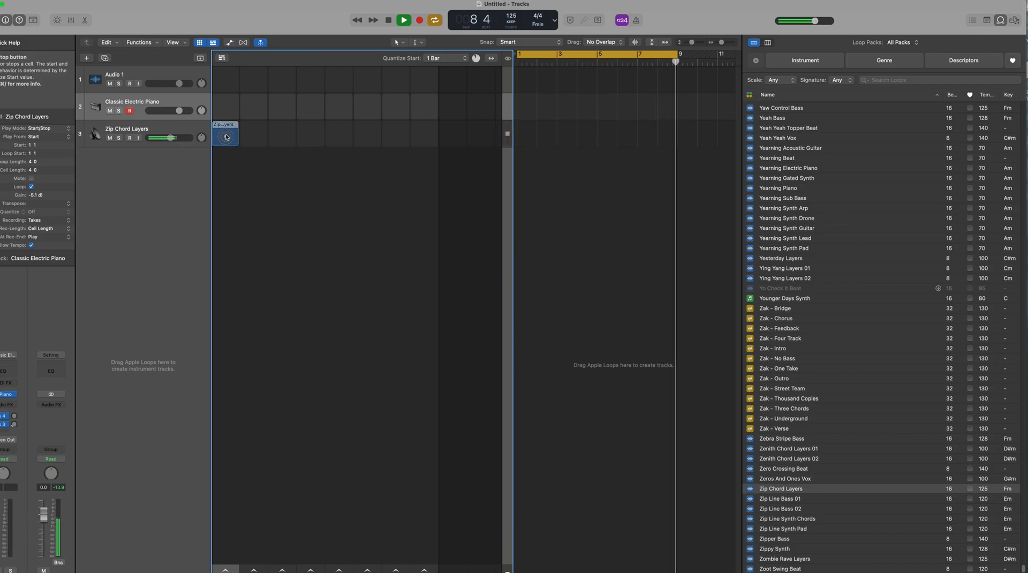
# Copy the Zip Chord Layers cell to its timeline track at bar 1 and play that track from the timeline
pyautogui.moveTo(228, 127); pyautogui.dragTo(514, 134)
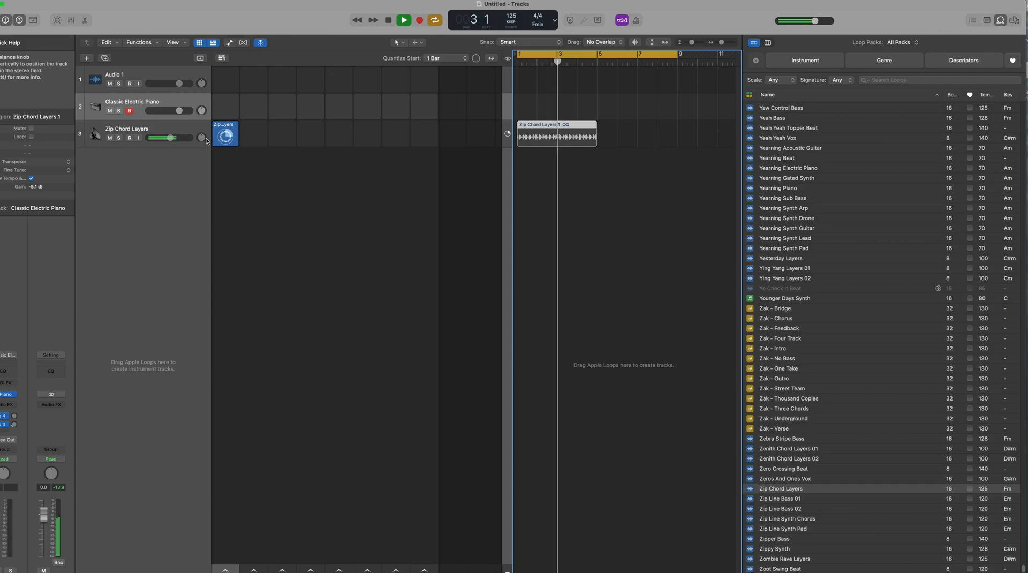
pyautogui.click(225, 138)
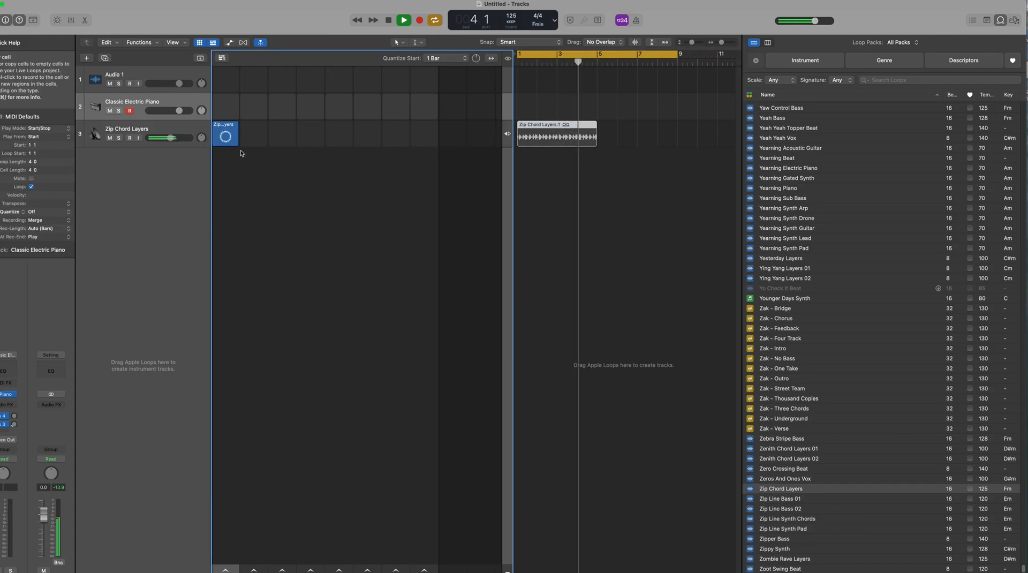
pyautogui.moveTo(525, 62); pyautogui.dragTo(517, 63)
pyautogui.click(507, 135)
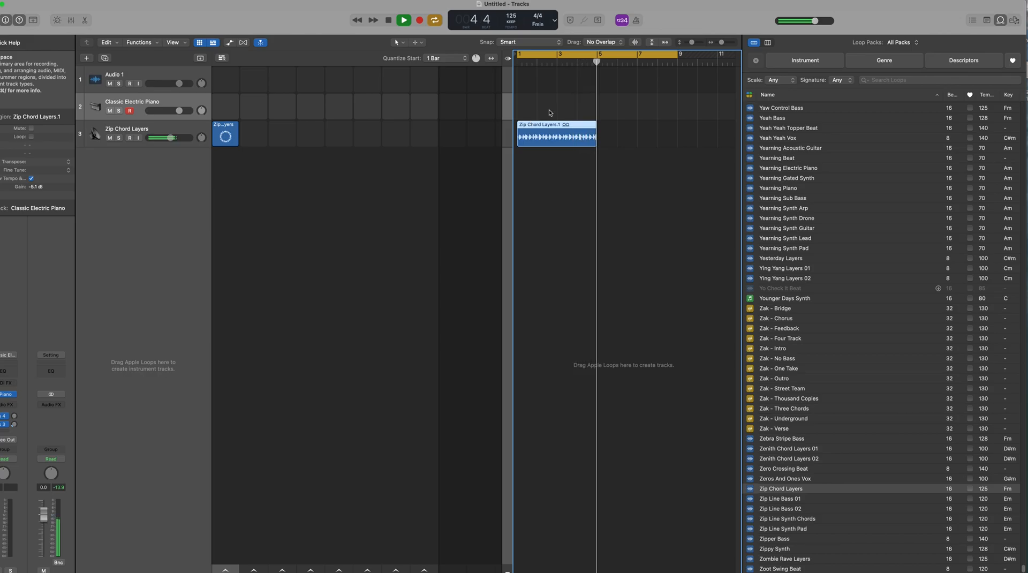
pyautogui.press('space')
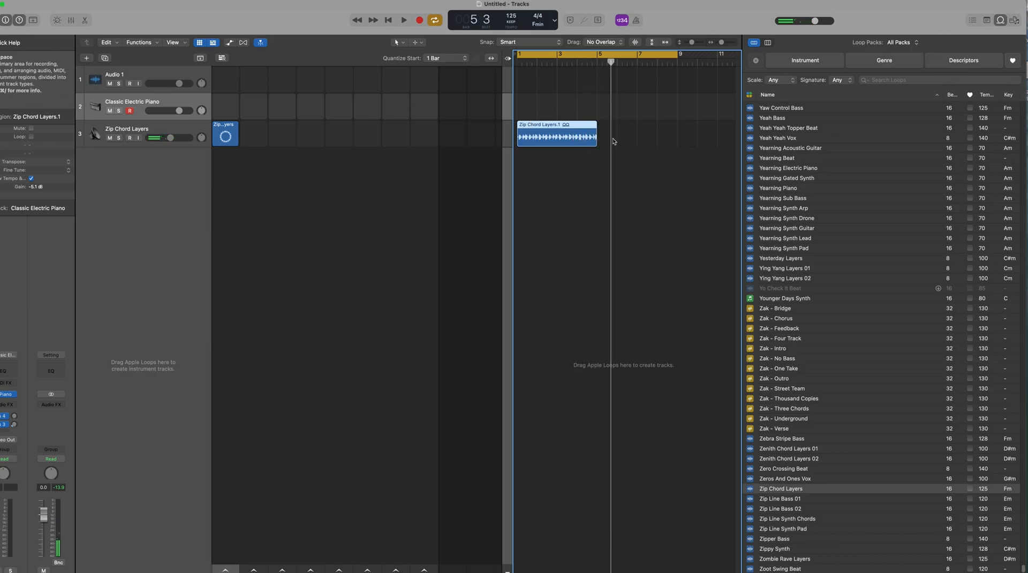
pyautogui.click(571, 63)
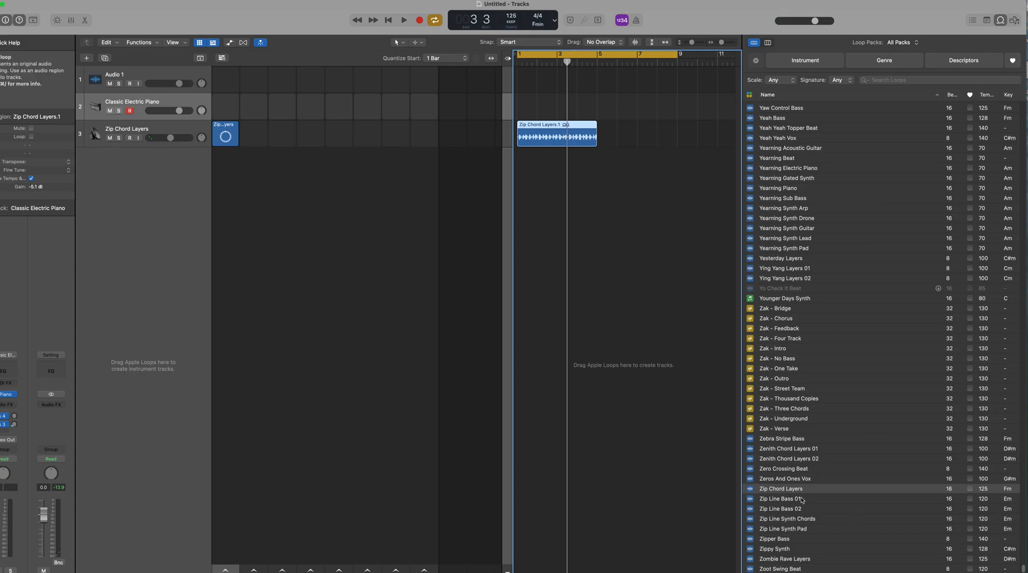
# Audition the Zipper Bass, Zak - Verse and Zombie Rave Layers loops
pyautogui.click(750, 541)
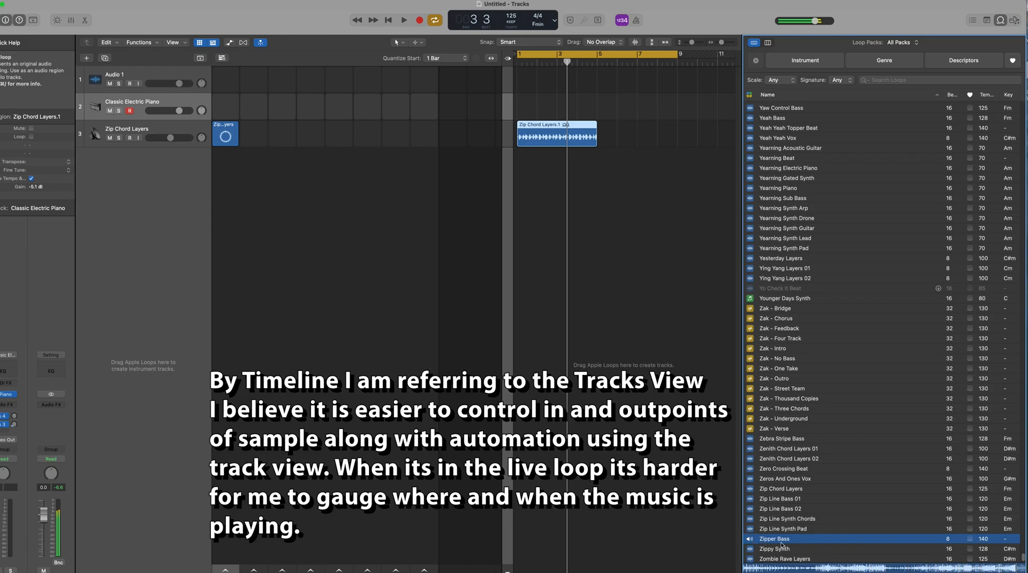
pyautogui.press('space')
pyautogui.press('space')
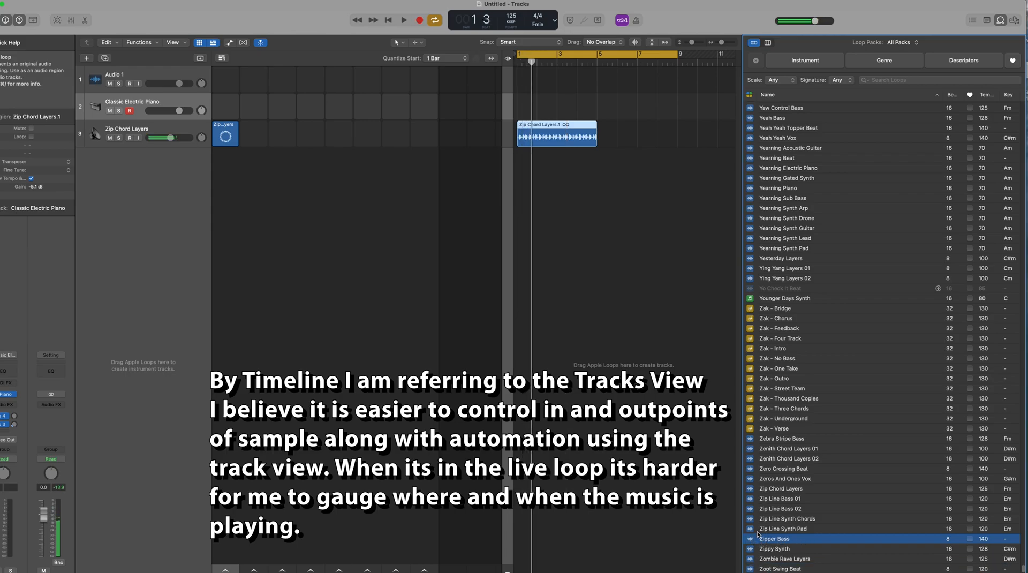
pyautogui.click(749, 429)
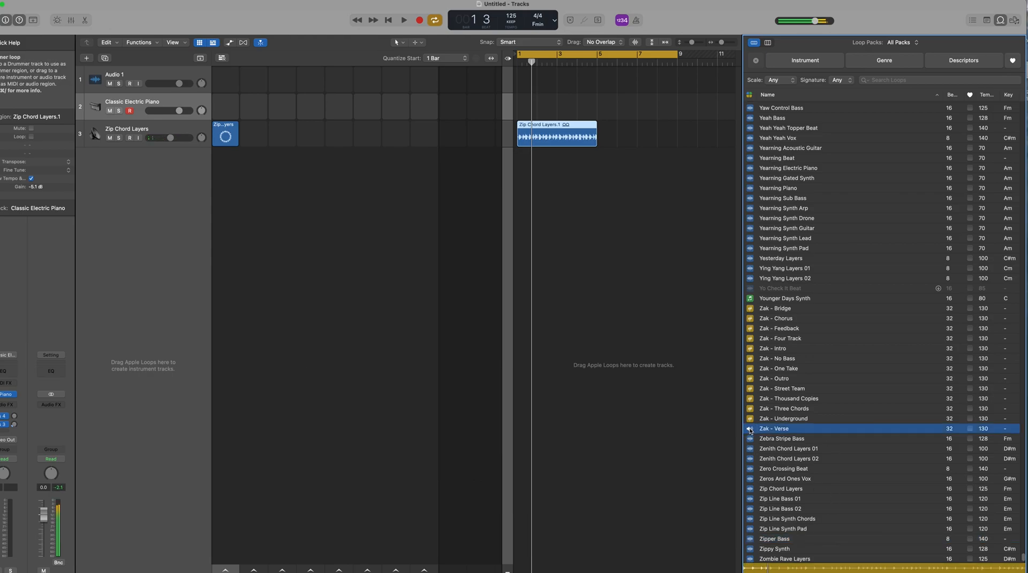
pyautogui.click(754, 559)
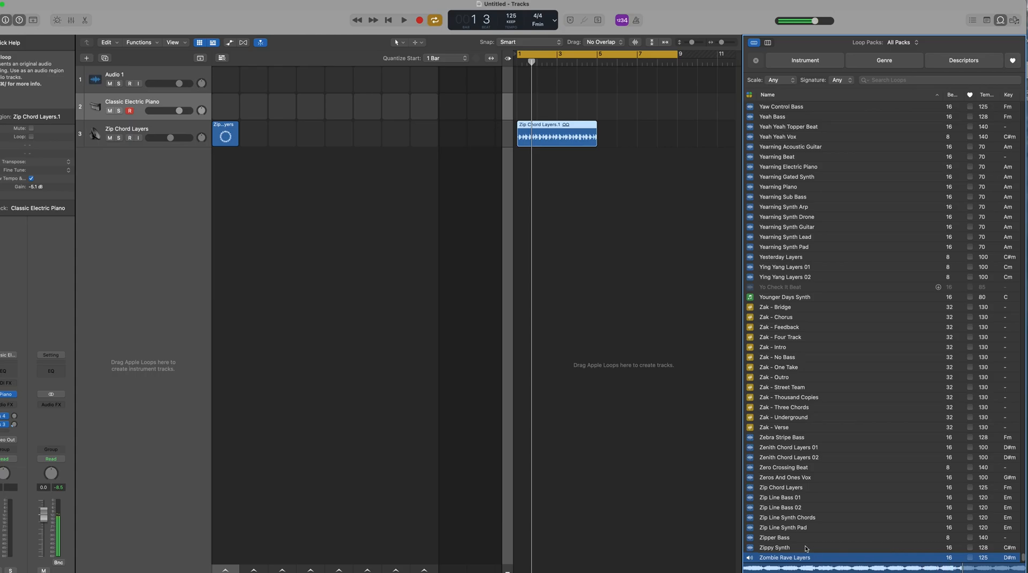
# Add the Zippy Synth and Zoot Swing Beat loops to new timeline tracks at bar 1, repeating the beat up to bar 9
pyautogui.click(752, 548)
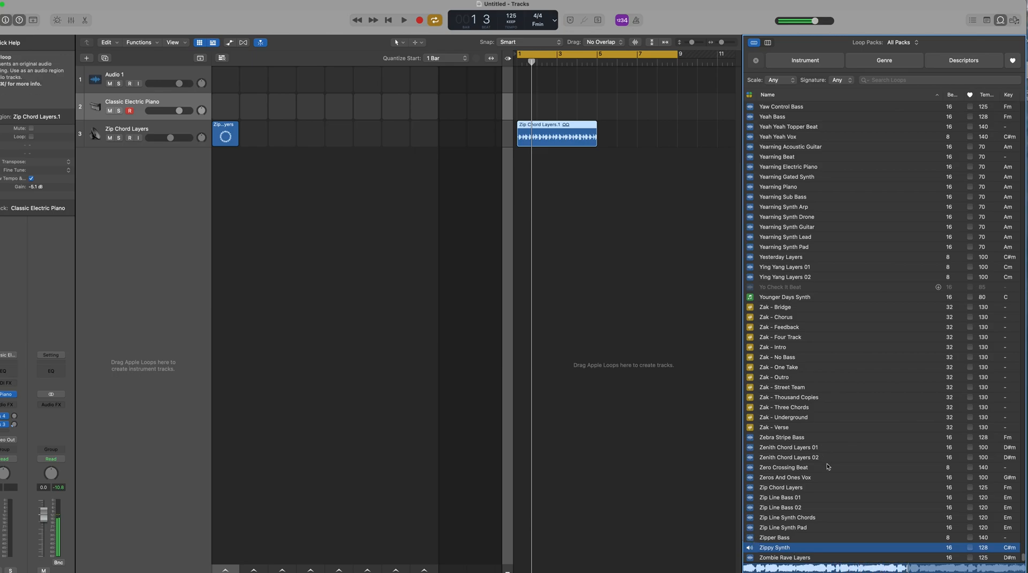
pyautogui.moveTo(770, 549); pyautogui.dragTo(519, 214)
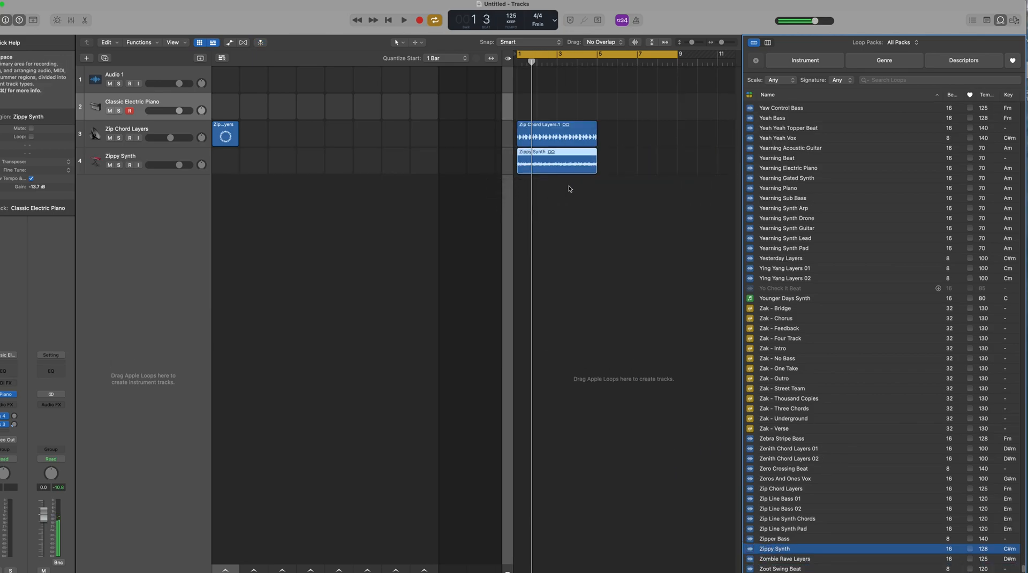
pyautogui.click(801, 569)
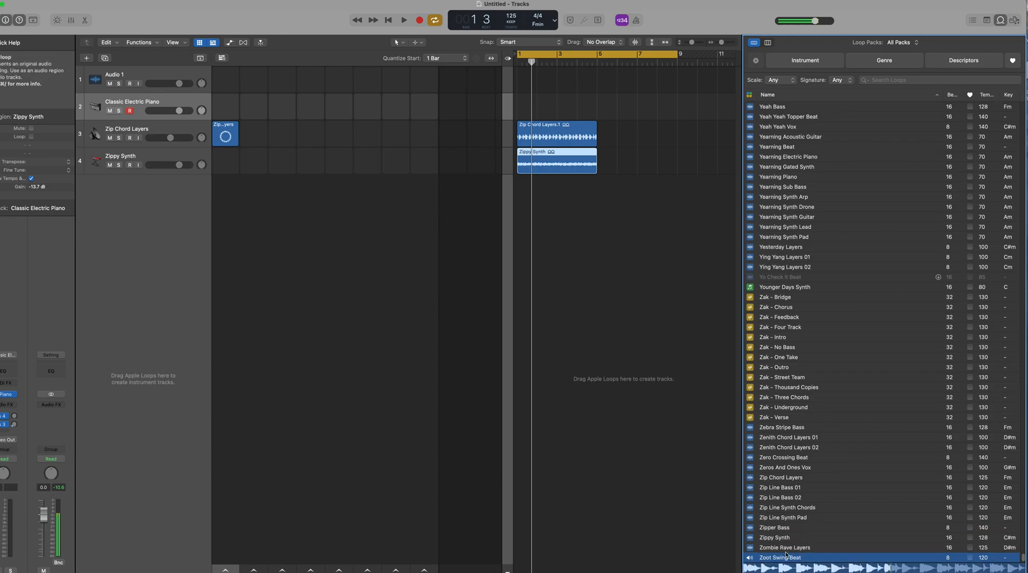
pyautogui.moveTo(791, 559); pyautogui.dragTo(677, 202)
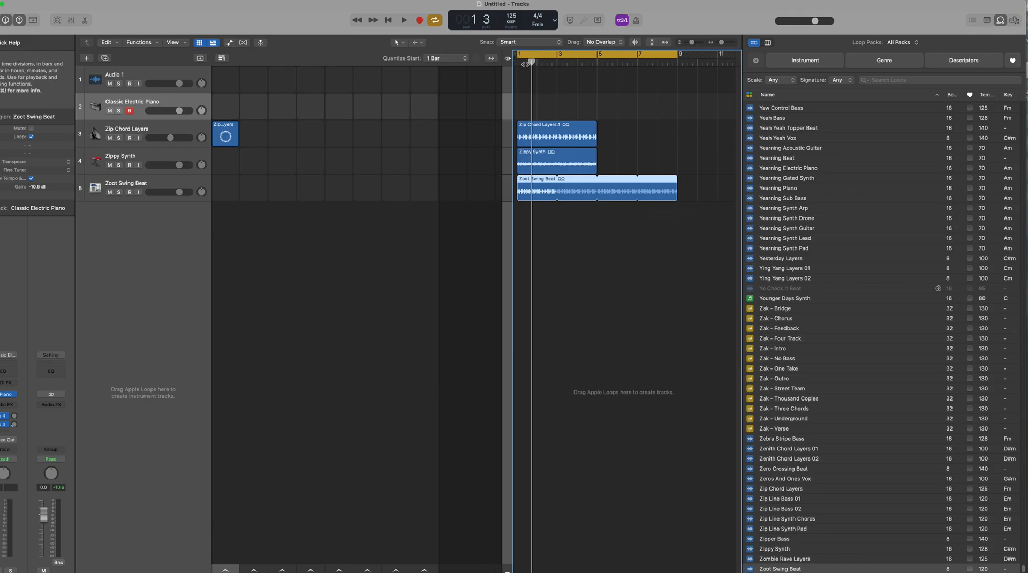
# Move the Zip Chord Layers timeline region to start about midway through bar 4 and show volume automation on the tracks
pyautogui.moveTo(562, 138); pyautogui.dragTo(632, 137)
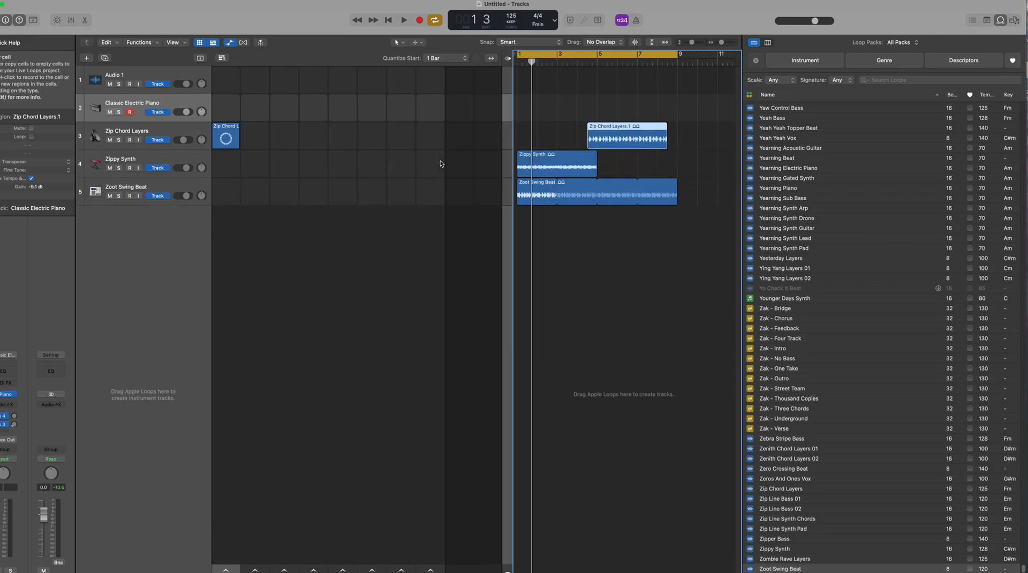
pyautogui.press('a')
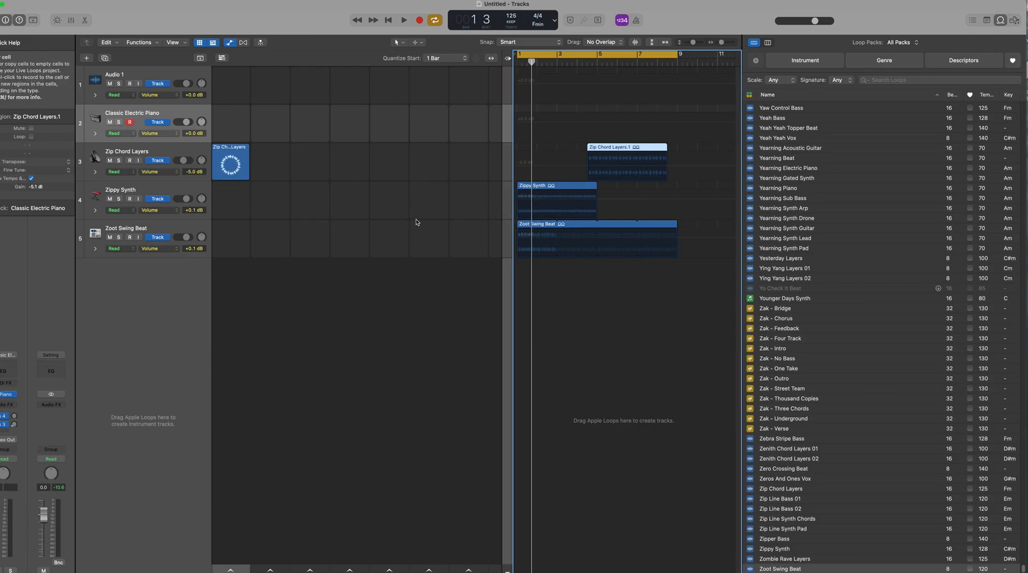
# Automate the Zip Chord Layers track's volume to fade up to -5.0 dB at bar 5 and fade down at the region's end
pyautogui.click(611, 155)
pyautogui.moveTo(531, 74); pyautogui.dragTo(599, 73)
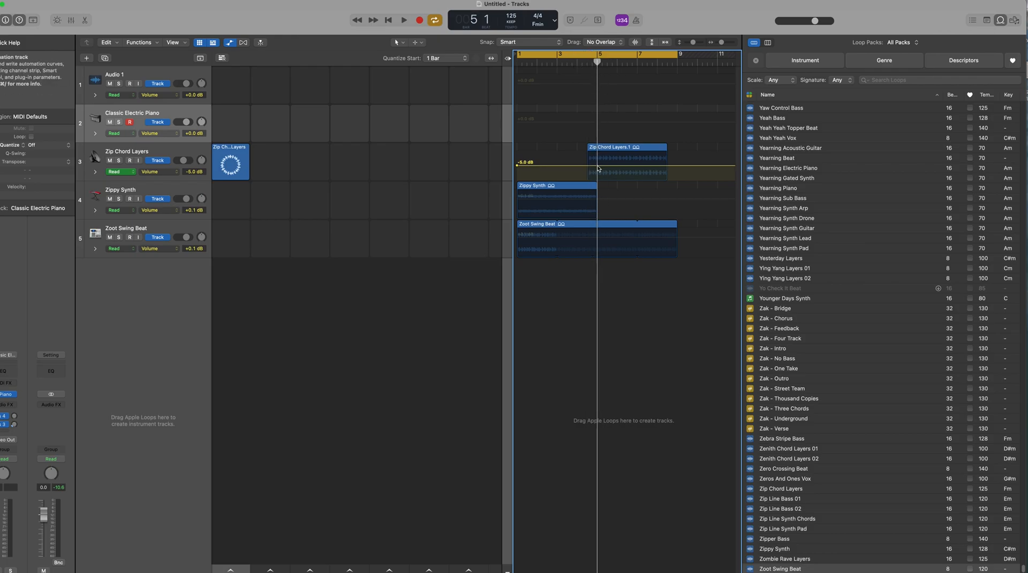
pyautogui.moveTo(588, 167); pyautogui.dragTo(580, 172)
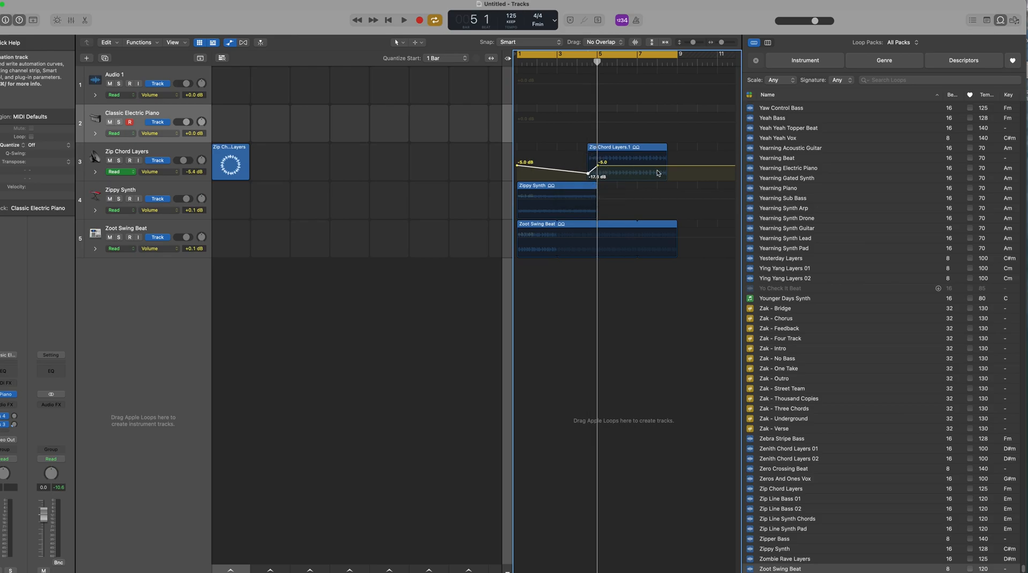
pyautogui.moveTo(668, 170); pyautogui.dragTo(666, 167)
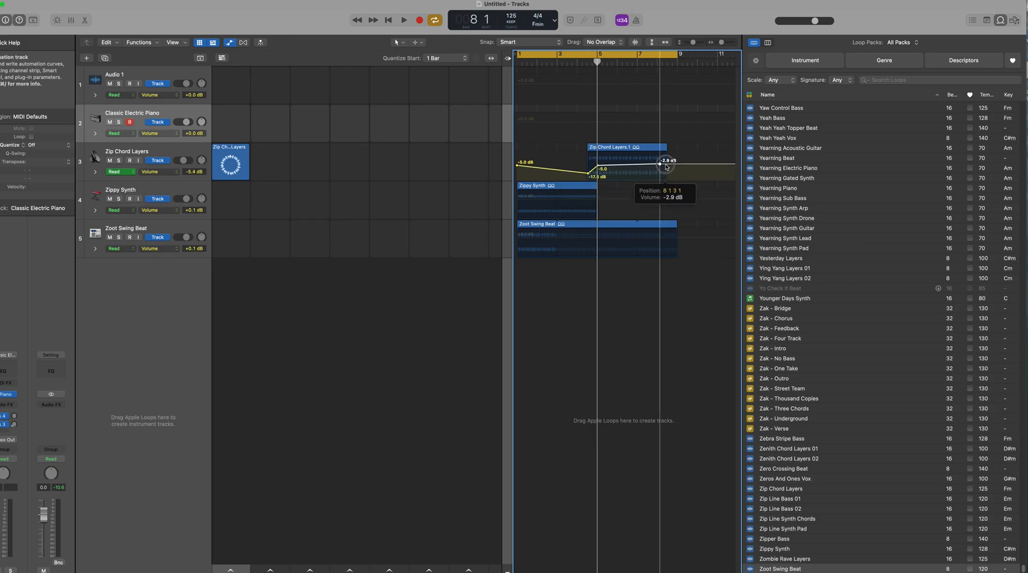
pyautogui.moveTo(666, 166); pyautogui.dragTo(667, 175)
# Automate Zippy Synth's volume from -20.3 dB up to -5.3 dB and down to -18.3 dB at bar 5; start Zoot Swing Beat's volume automation at +0.1 dB
pyautogui.click(540, 192)
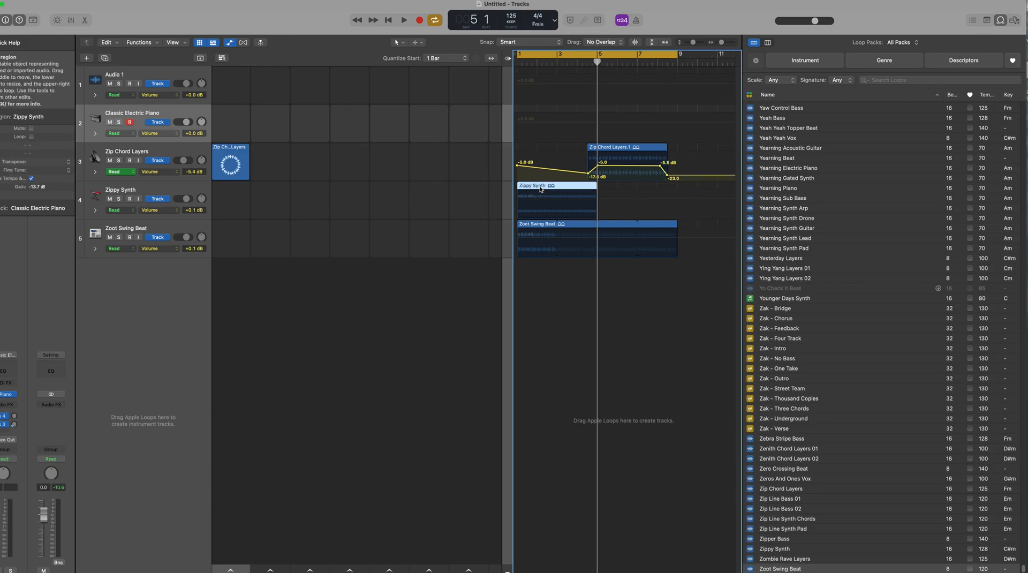
pyautogui.click(535, 204)
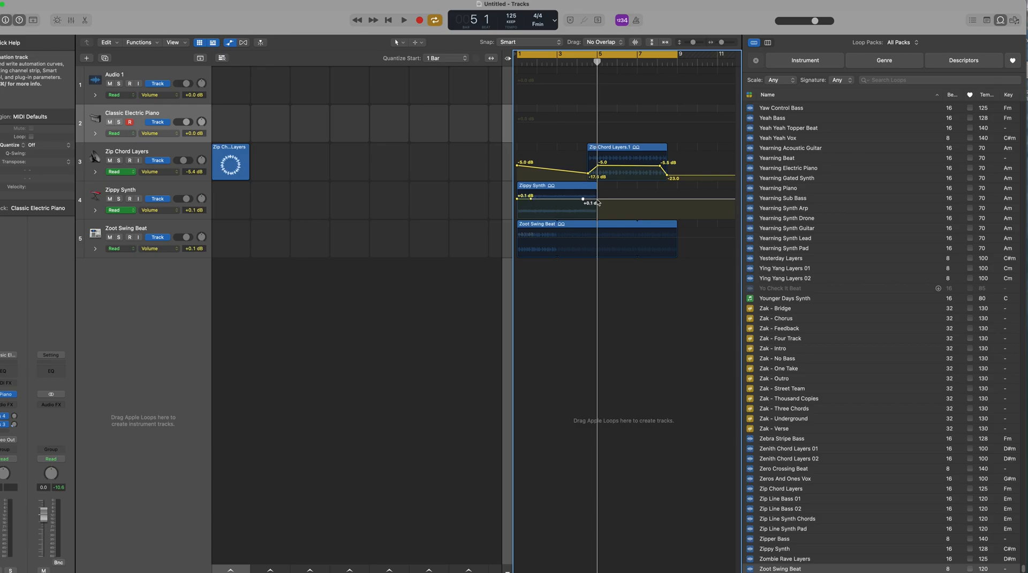
pyautogui.moveTo(517, 198); pyautogui.dragTo(518, 213)
pyautogui.moveTo(598, 200); pyautogui.dragTo(558, 208)
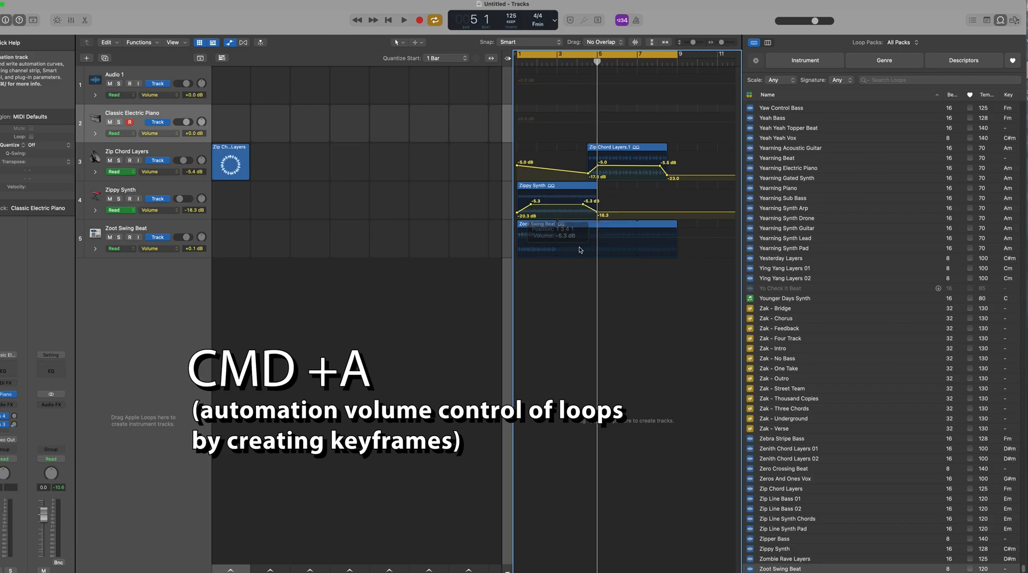
pyautogui.click(579, 248)
# Play the arrangement from bar 1 with the output volume raised to check the fades, stopping around bar 7
pyautogui.click(517, 64)
pyautogui.press('space')
pyautogui.press('XF86AudioRaiseVolume')
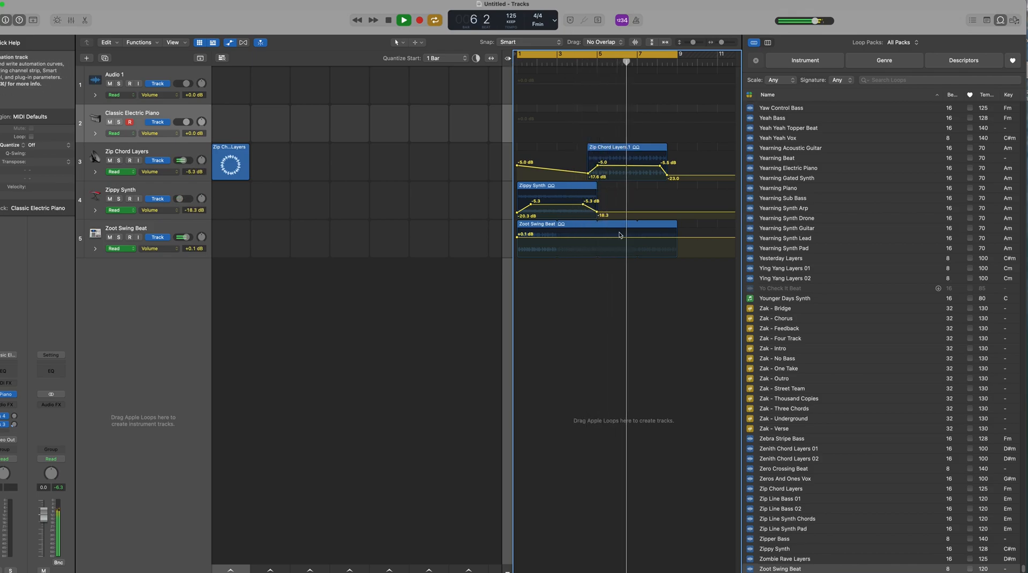
pyautogui.press('space')
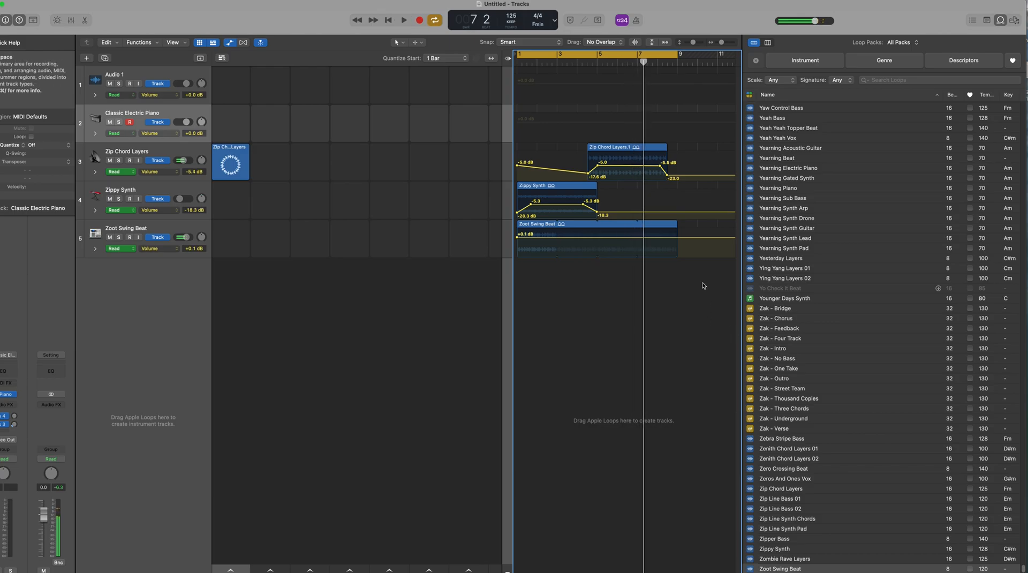
# Extend both the cycle range and the looped Zoot Swing Beat region to bar 10, keeping the volume automation shown
pyautogui.scroll(5, 759, 112)
pyautogui.moveTo(678, 53); pyautogui.dragTo(697, 53)
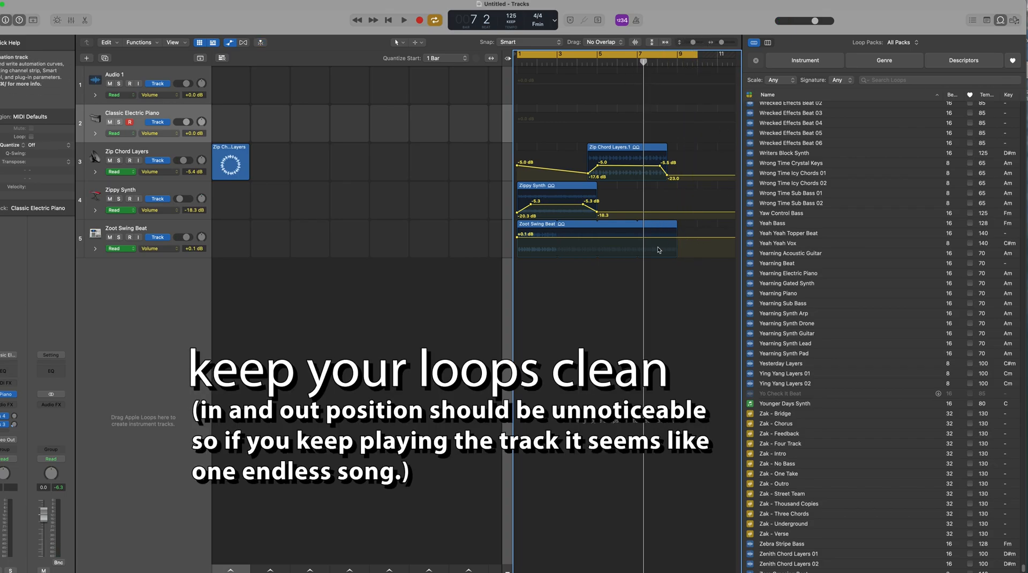
pyautogui.press('a')
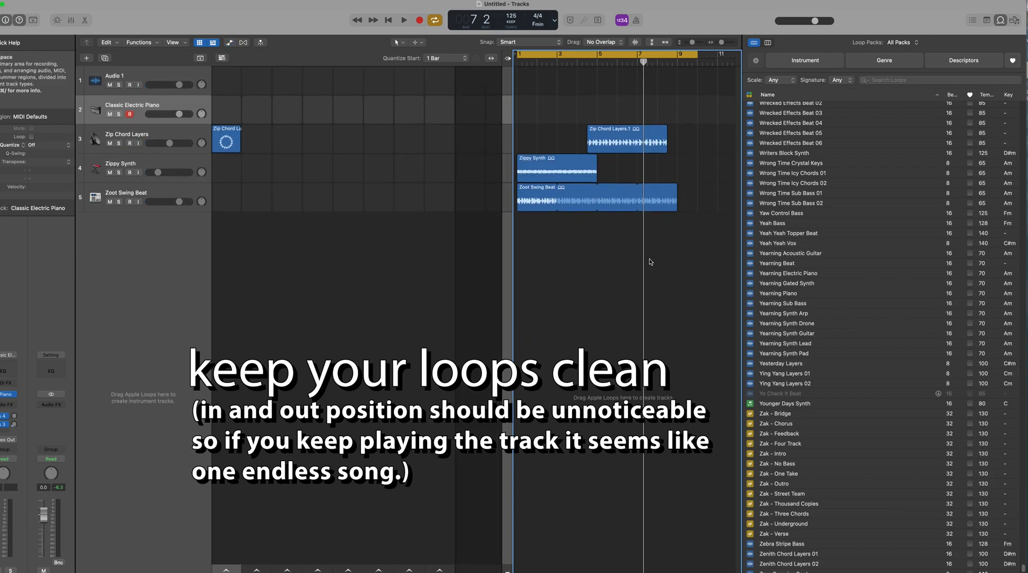
pyautogui.moveTo(679, 186); pyautogui.dragTo(697, 187)
pyautogui.press('a')
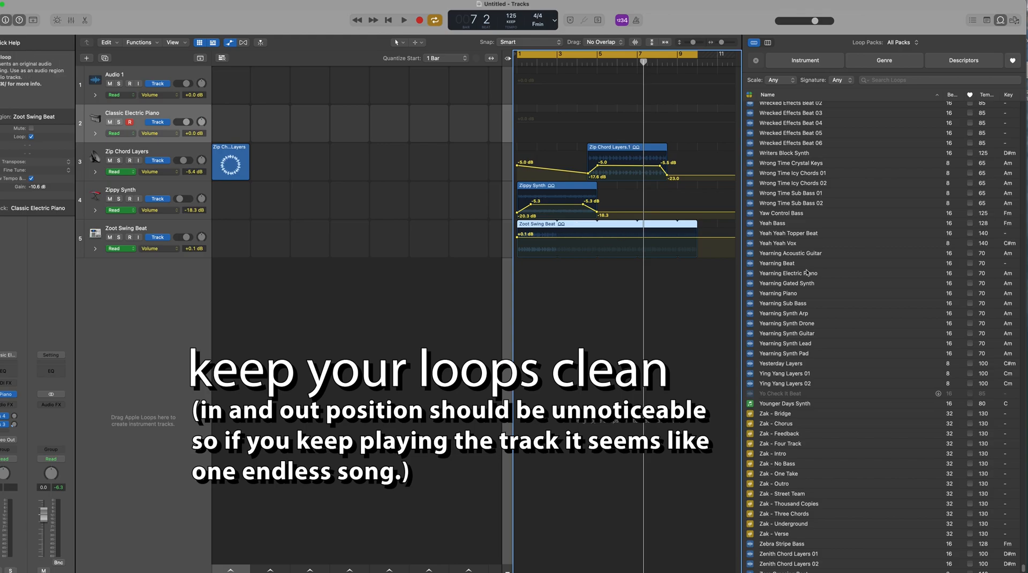
# Audition Yeah Yeah Vox, Yeah Yeah Topper Beat and Yeah Bass, and add Yeah Bass to a new timeline track about midway through bar 8
pyautogui.click(750, 243)
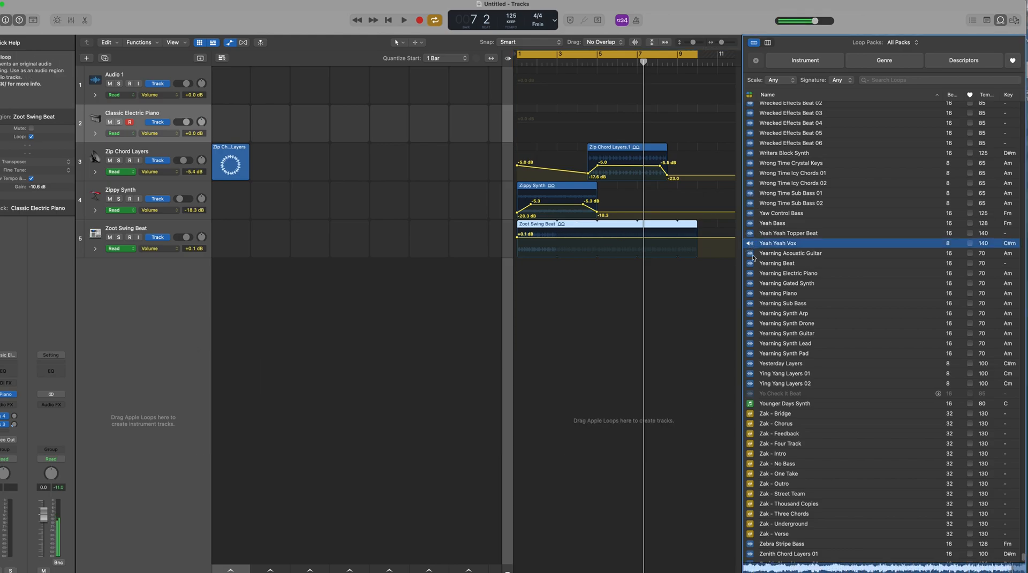
pyautogui.click(751, 233)
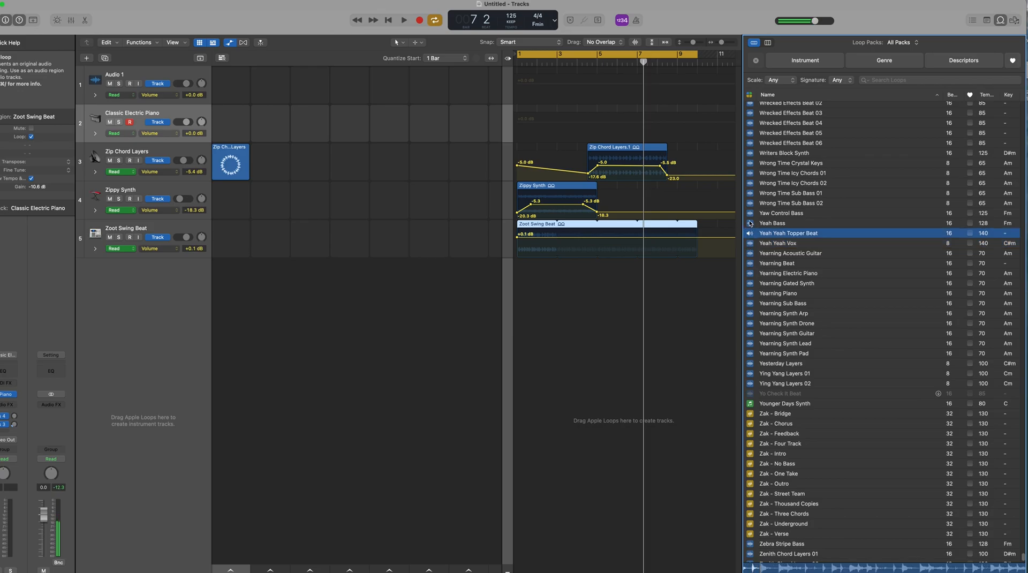
pyautogui.click(750, 224)
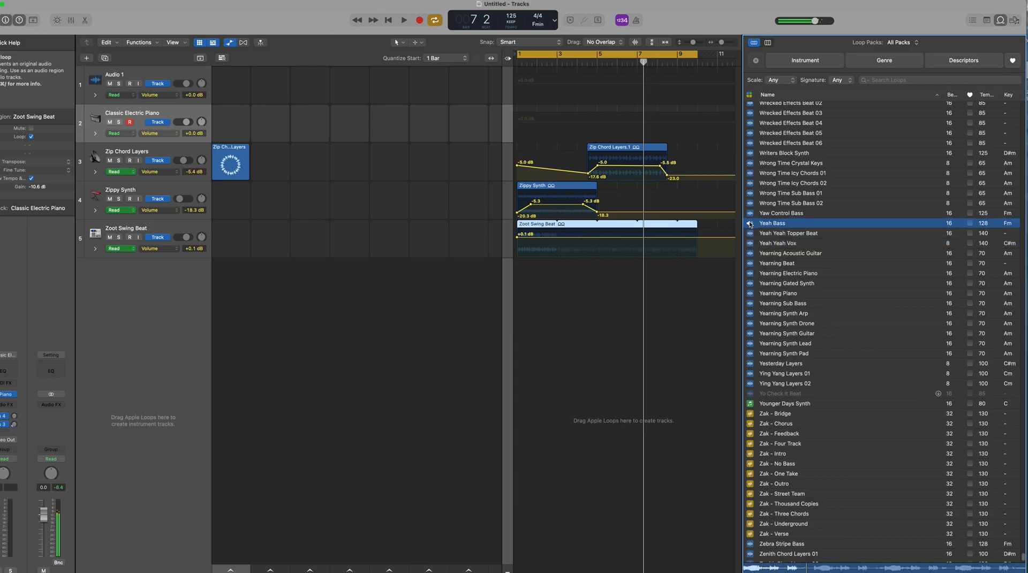
pyautogui.moveTo(750, 223); pyautogui.dragTo(670, 286)
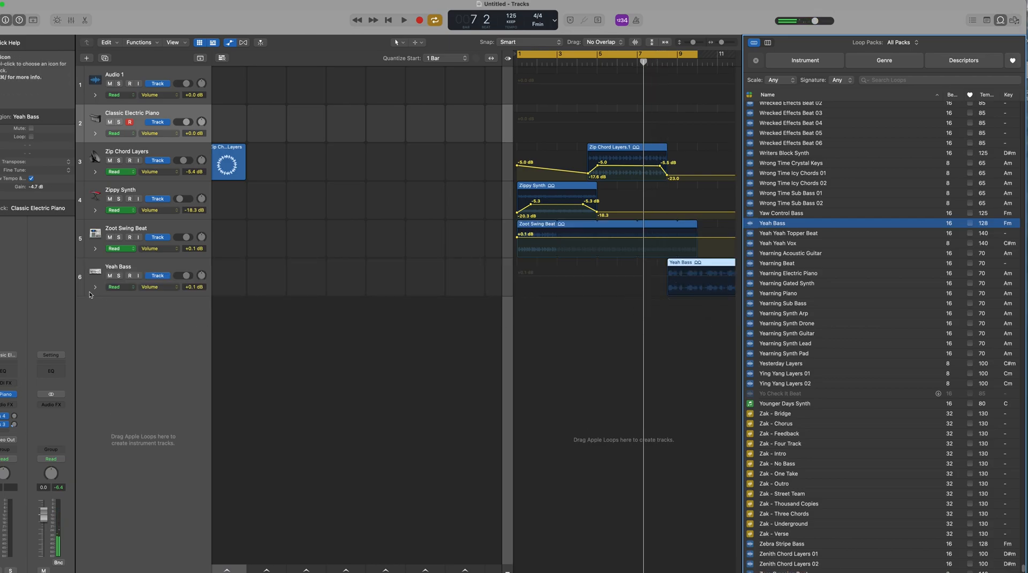
# Add Yeah Bass to its track's first Live Loops cell, play it with the arrangement, and return the track to timeline playback
pyautogui.click(668, 62)
pyautogui.moveTo(667, 62); pyautogui.dragTo(697, 62)
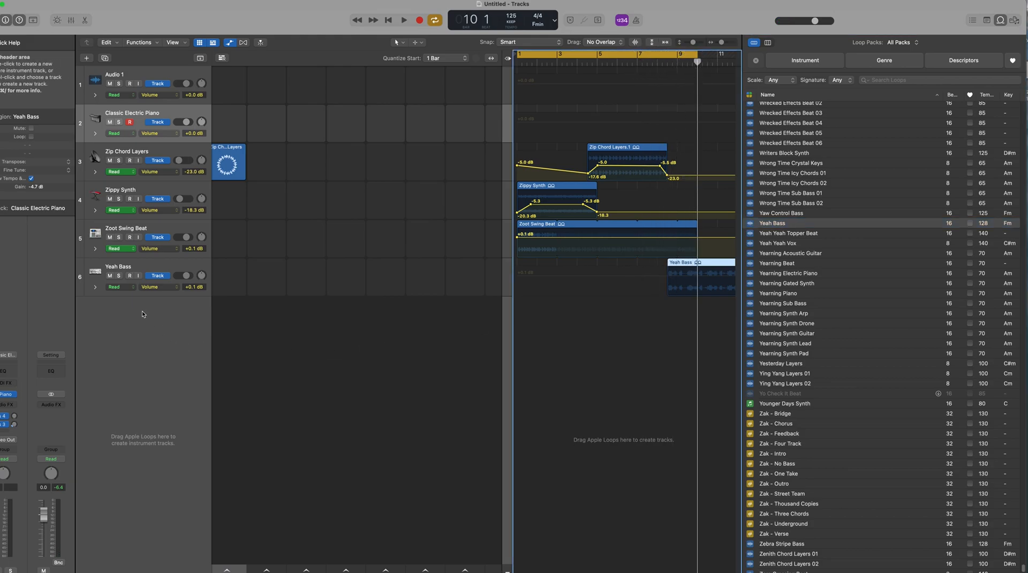
pyautogui.moveTo(761, 220); pyautogui.dragTo(235, 272)
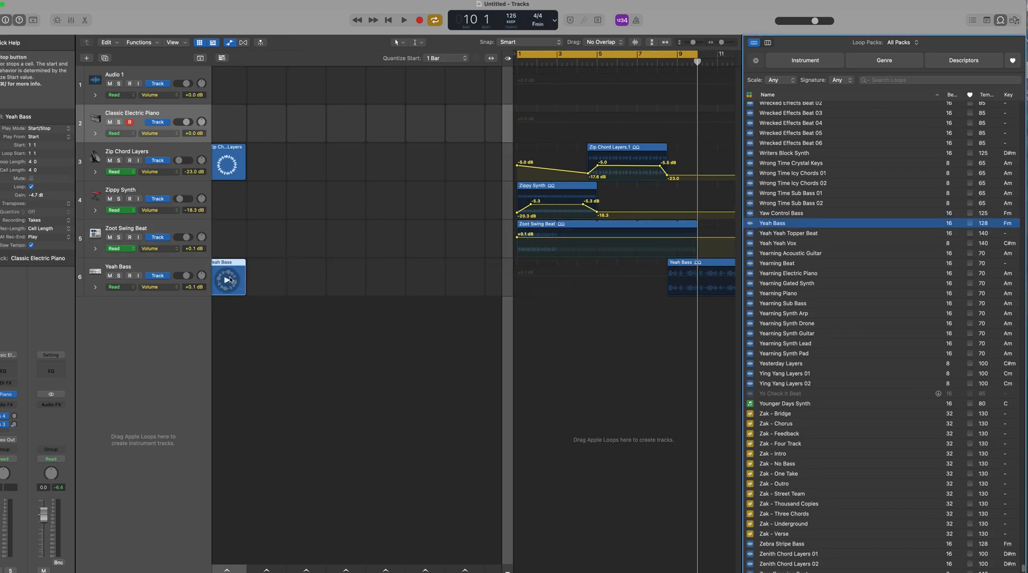
pyautogui.click(227, 280)
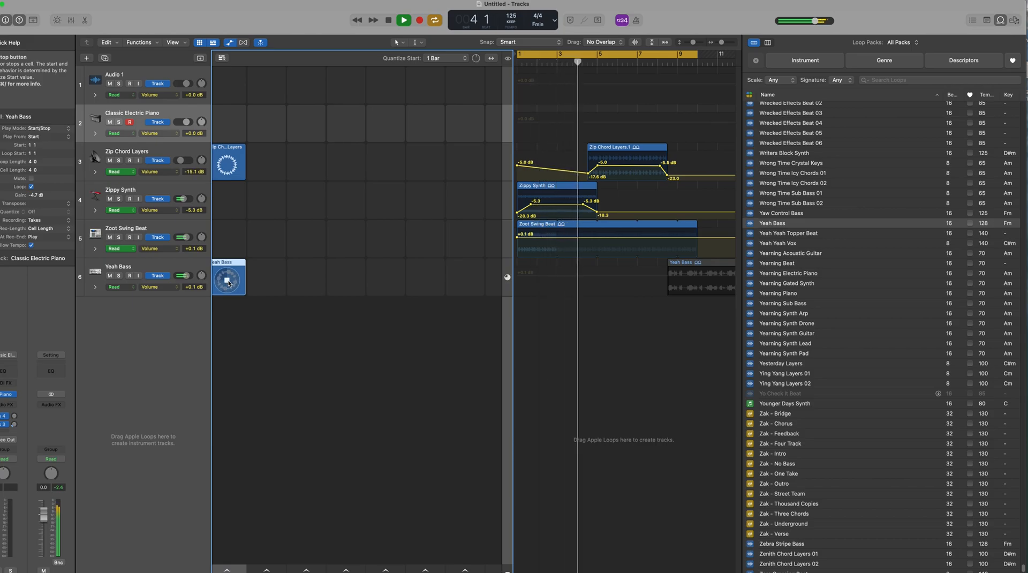
pyautogui.click(228, 281)
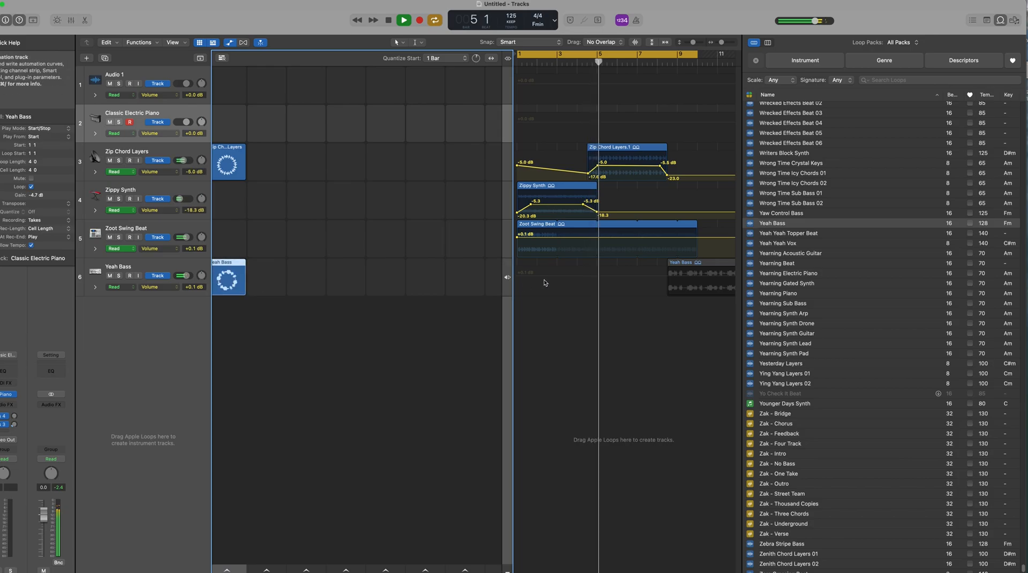
pyautogui.click(510, 278)
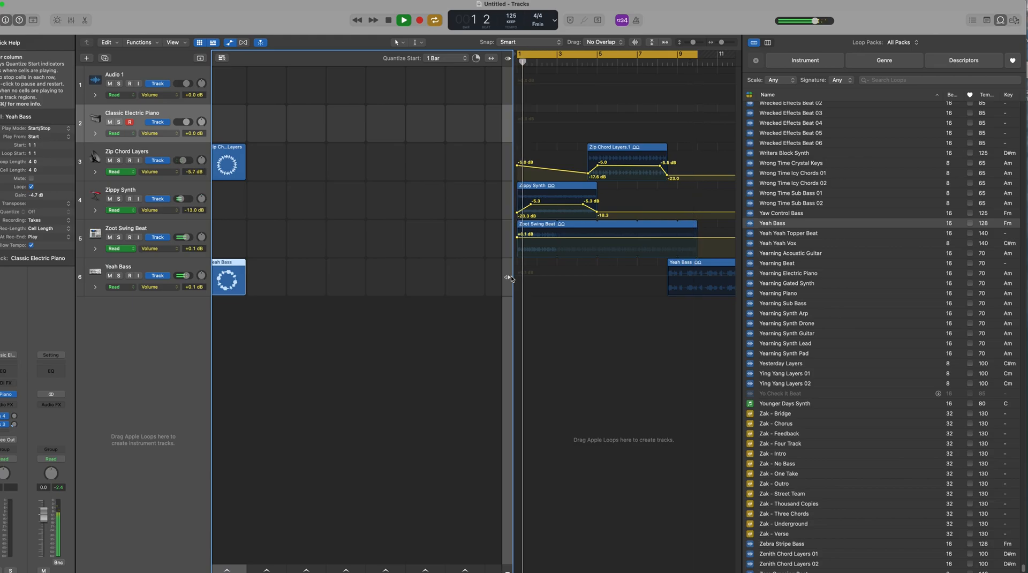
# Move the Yeah Bass timeline region to start at bar 8 and automate its volume with repeated dips from about 0 dB to about -10 dB
pyautogui.moveTo(725, 269); pyautogui.dragTo(715, 270)
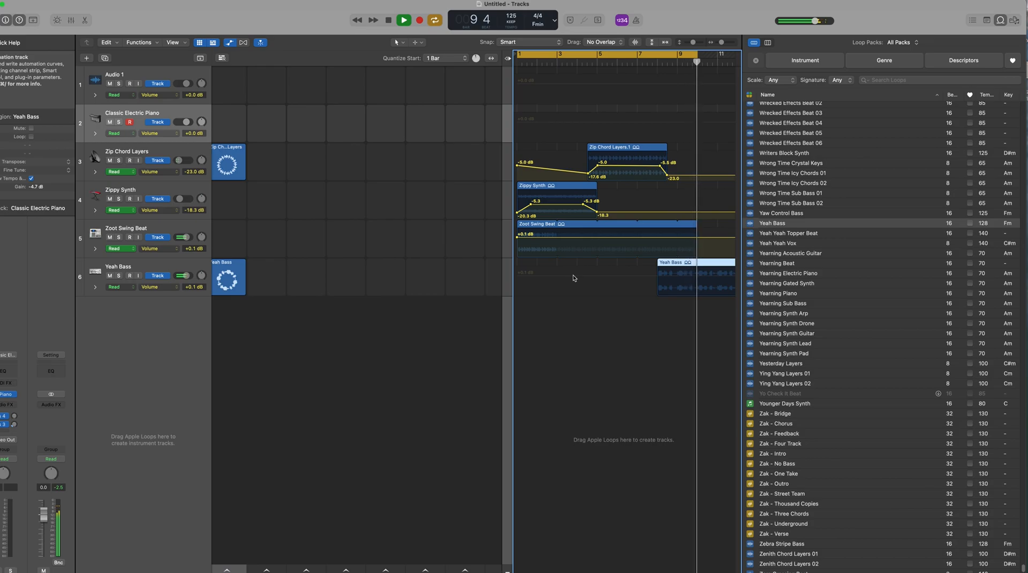
pyautogui.press('space')
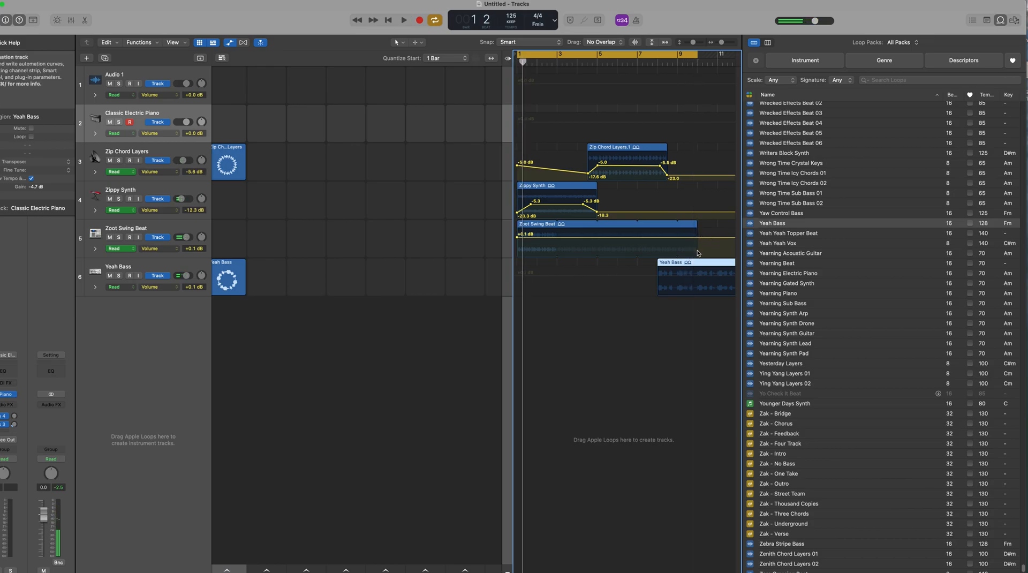
pyautogui.click(683, 272)
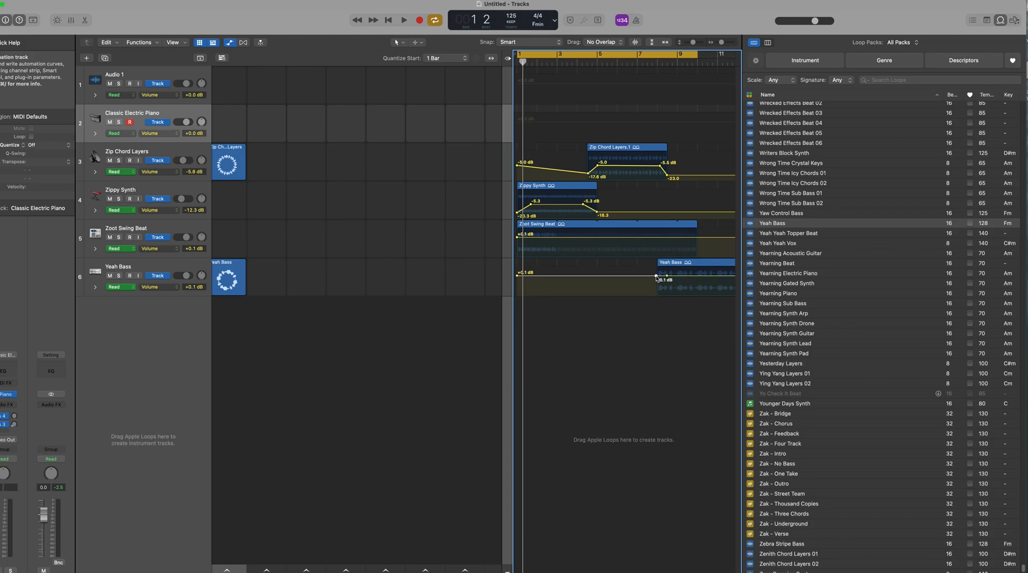
pyautogui.click(698, 275)
pyautogui.moveTo(708, 277); pyautogui.dragTo(707, 284)
pyautogui.click(657, 277)
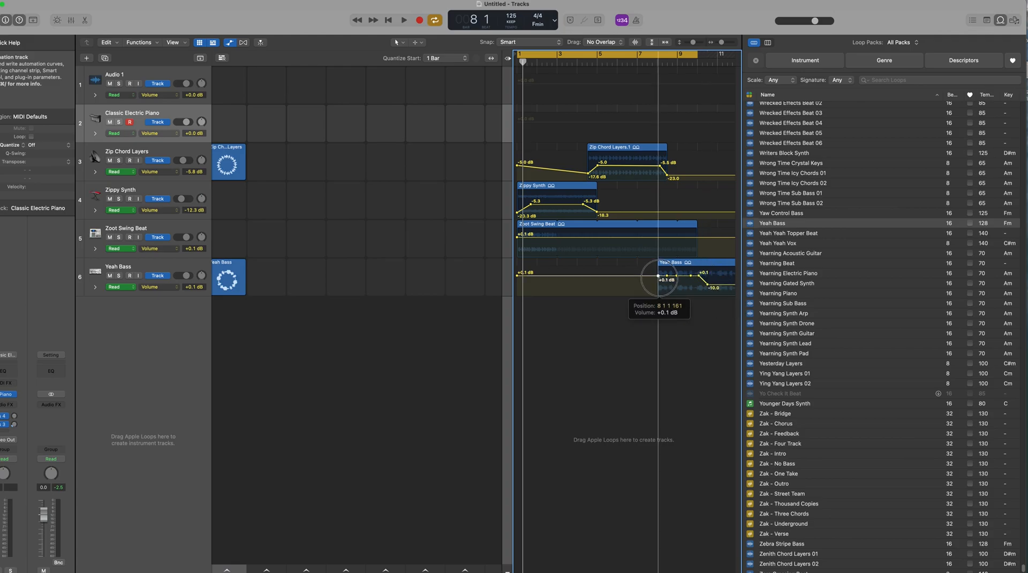
pyautogui.moveTo(666, 277); pyautogui.dragTo(667, 284)
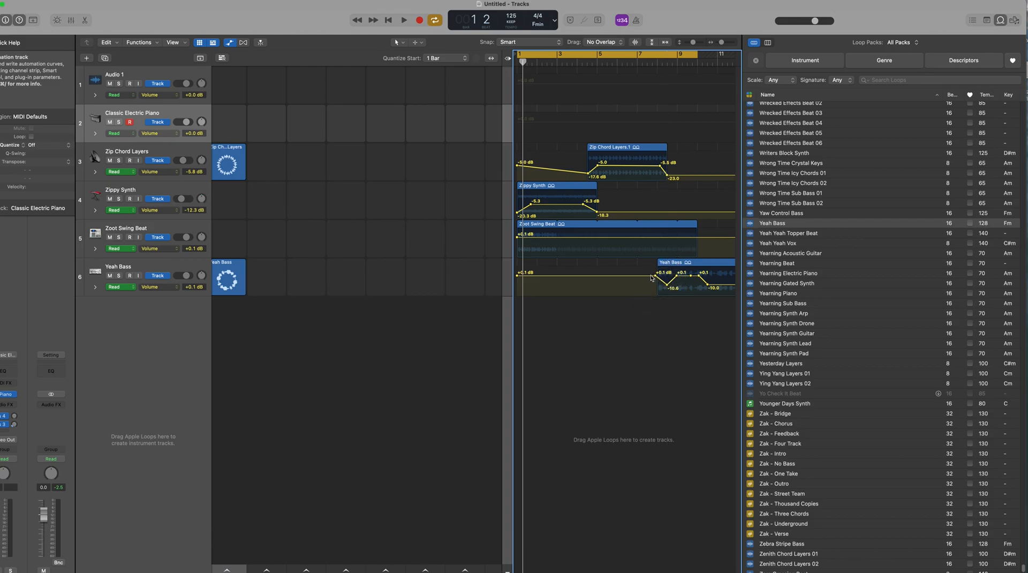
pyautogui.moveTo(655, 276); pyautogui.dragTo(704, 275)
pyautogui.click(690, 277)
# Play back the arrangement to check the Yeah Bass volume automation, and stop playback early in bar 1
pyautogui.press('space')
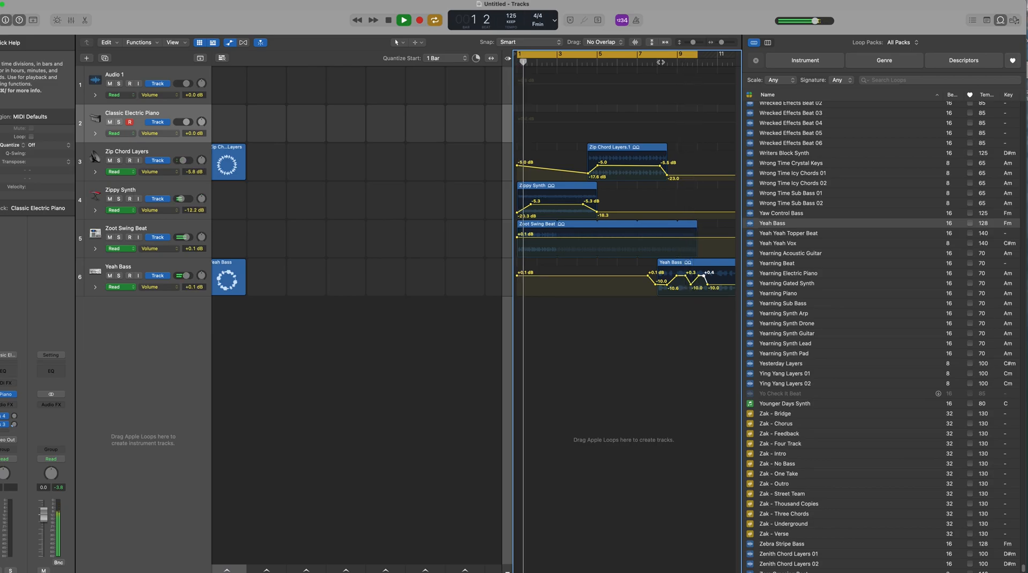
pyautogui.press('space')
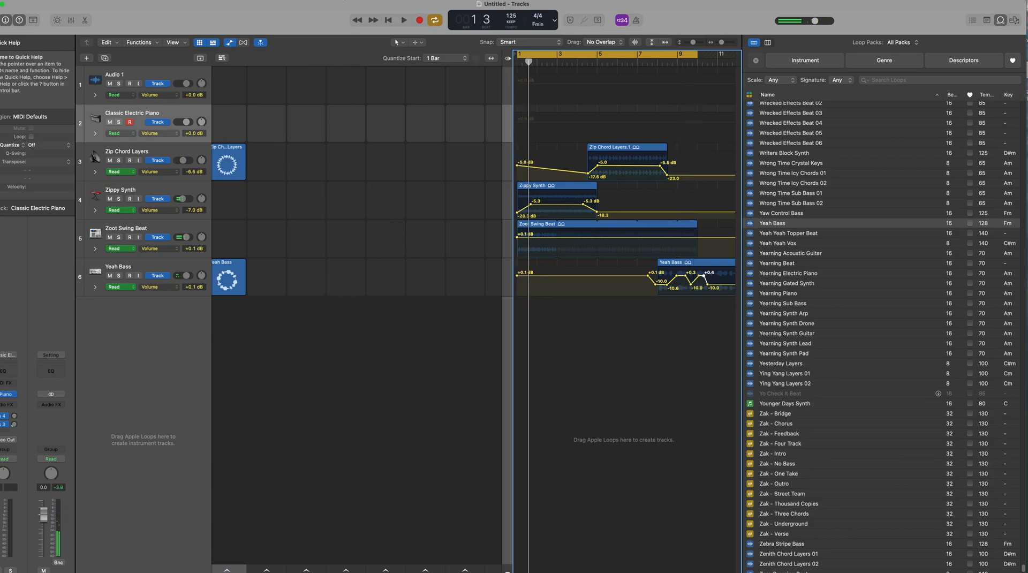
# Bounce the project section from bar 1 to bar 10 offline as M4A: AAC, named Frogger, into the New Stuff folder
pyautogui.click(39, 0)
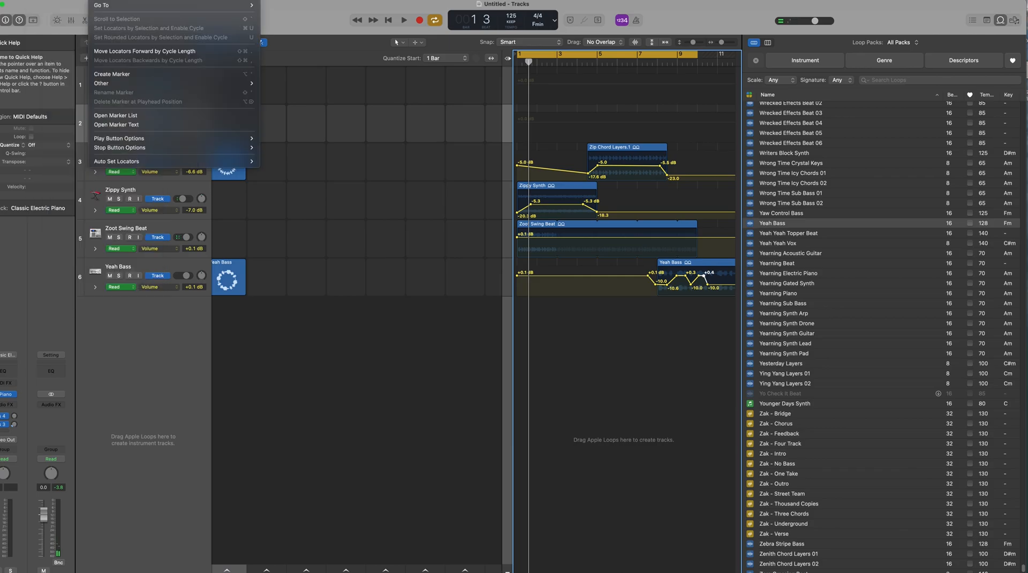
pyautogui.moveTo(138, 6)
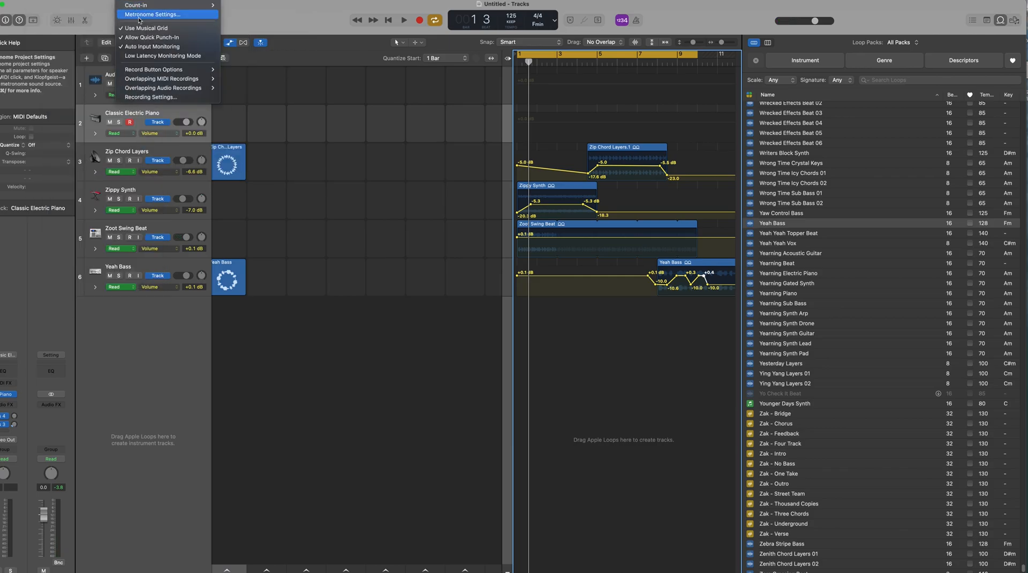
pyautogui.moveTo(83, 203)
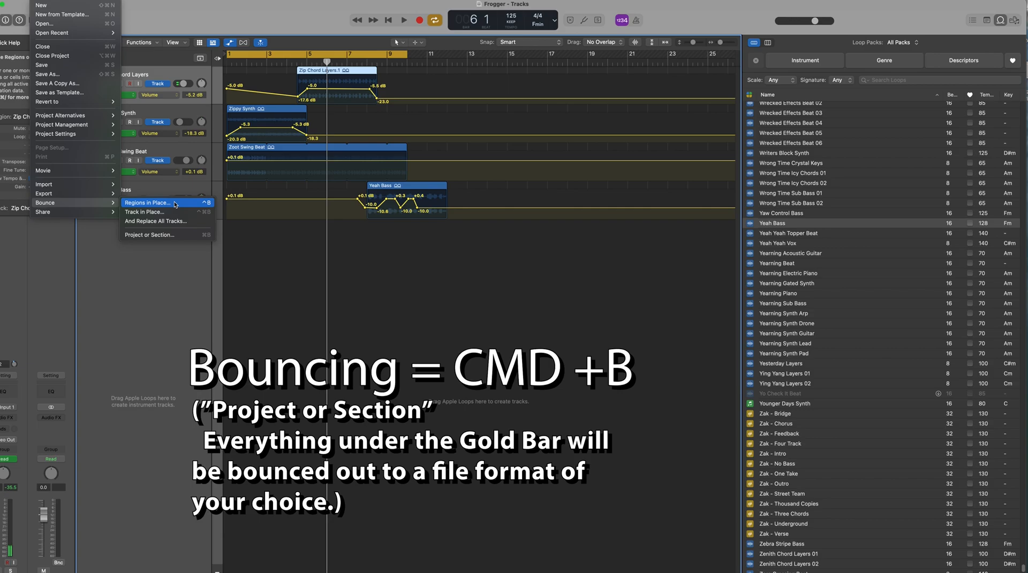
pyautogui.click(188, 234)
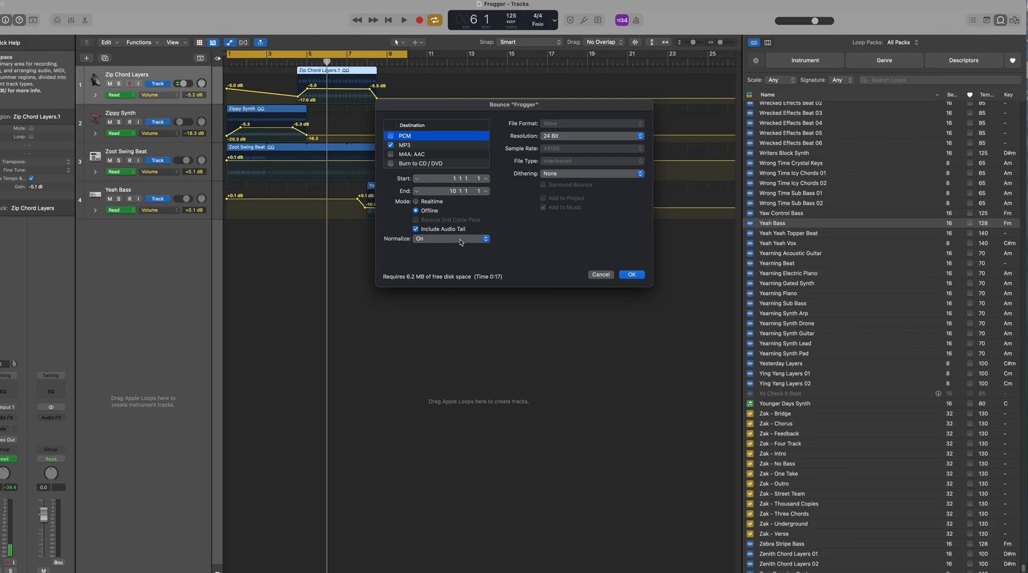
pyautogui.click(390, 155)
pyautogui.click(632, 275)
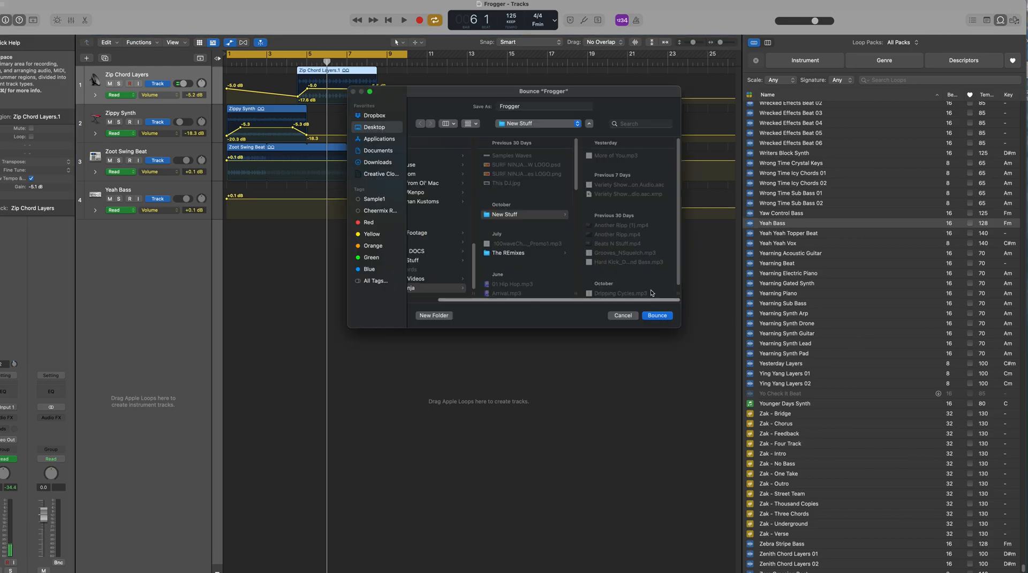
pyautogui.click(657, 315)
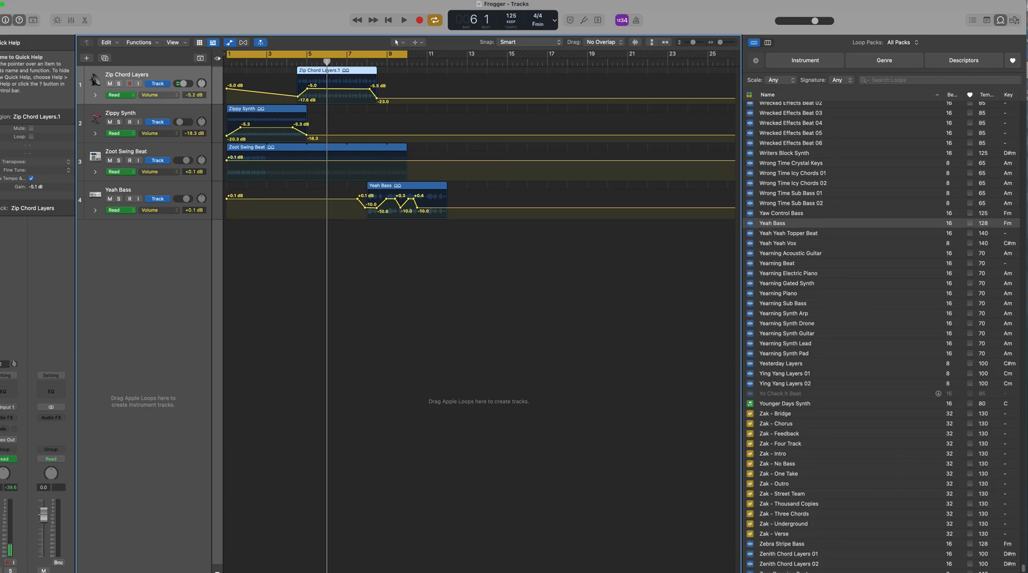
# Save the Frogger project
pyautogui.click(38, 0)
pyautogui.click(41, 65)
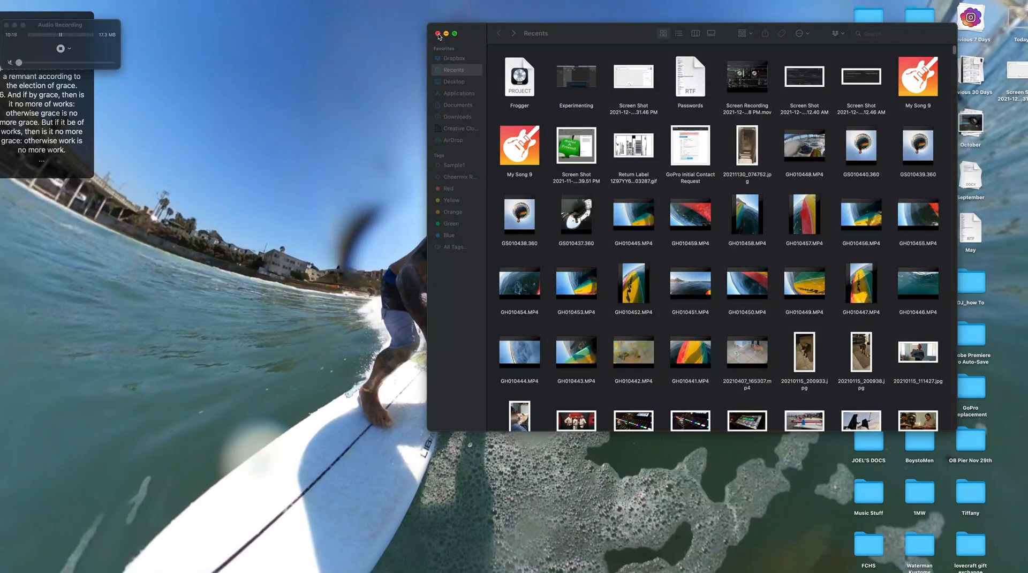
# Switch to Finder, close the Recents and New Stuff windows, and stop the running audio recording
pyautogui.click(438, 34)
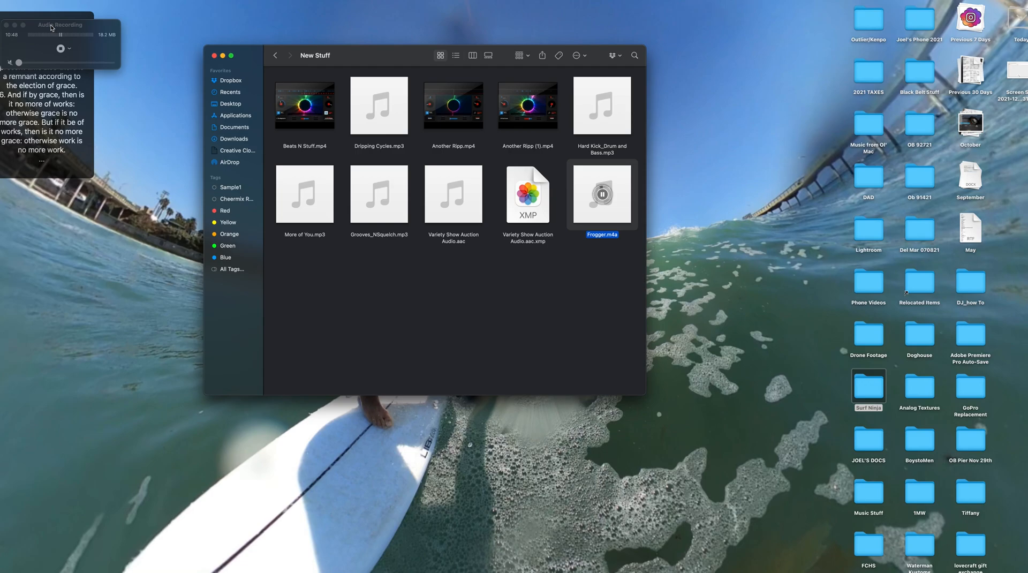
pyautogui.click(215, 55)
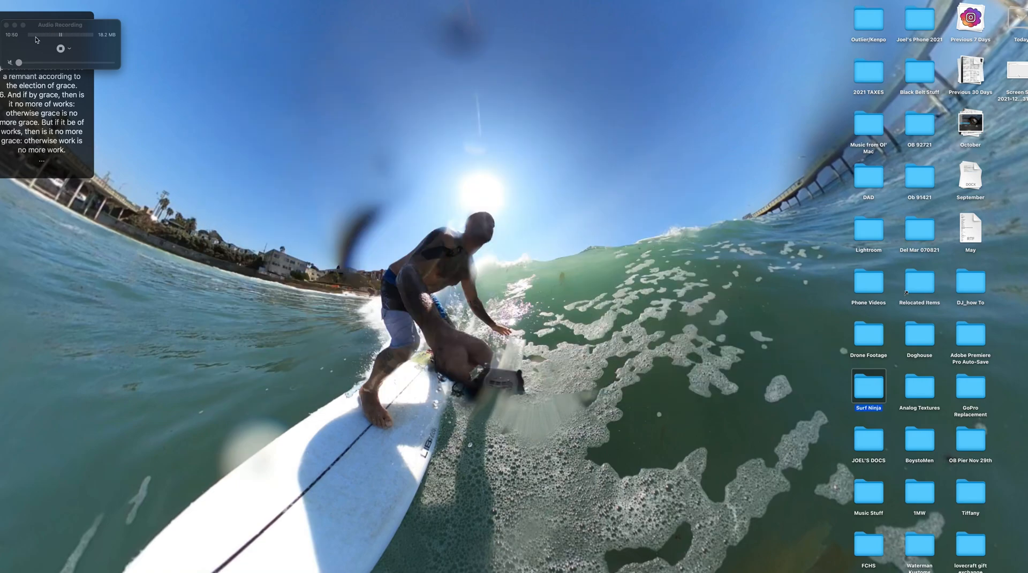
pyautogui.click(61, 50)
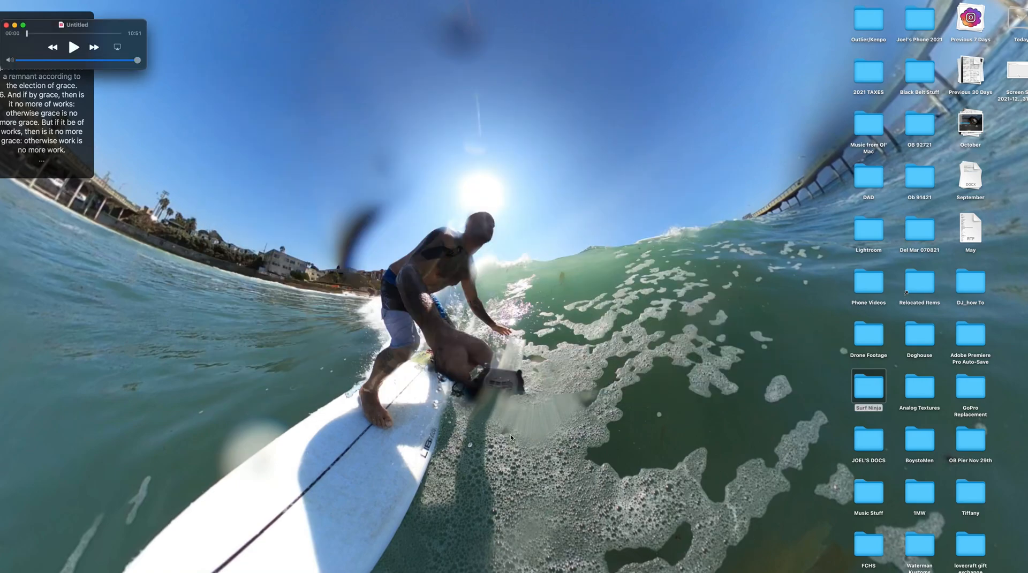